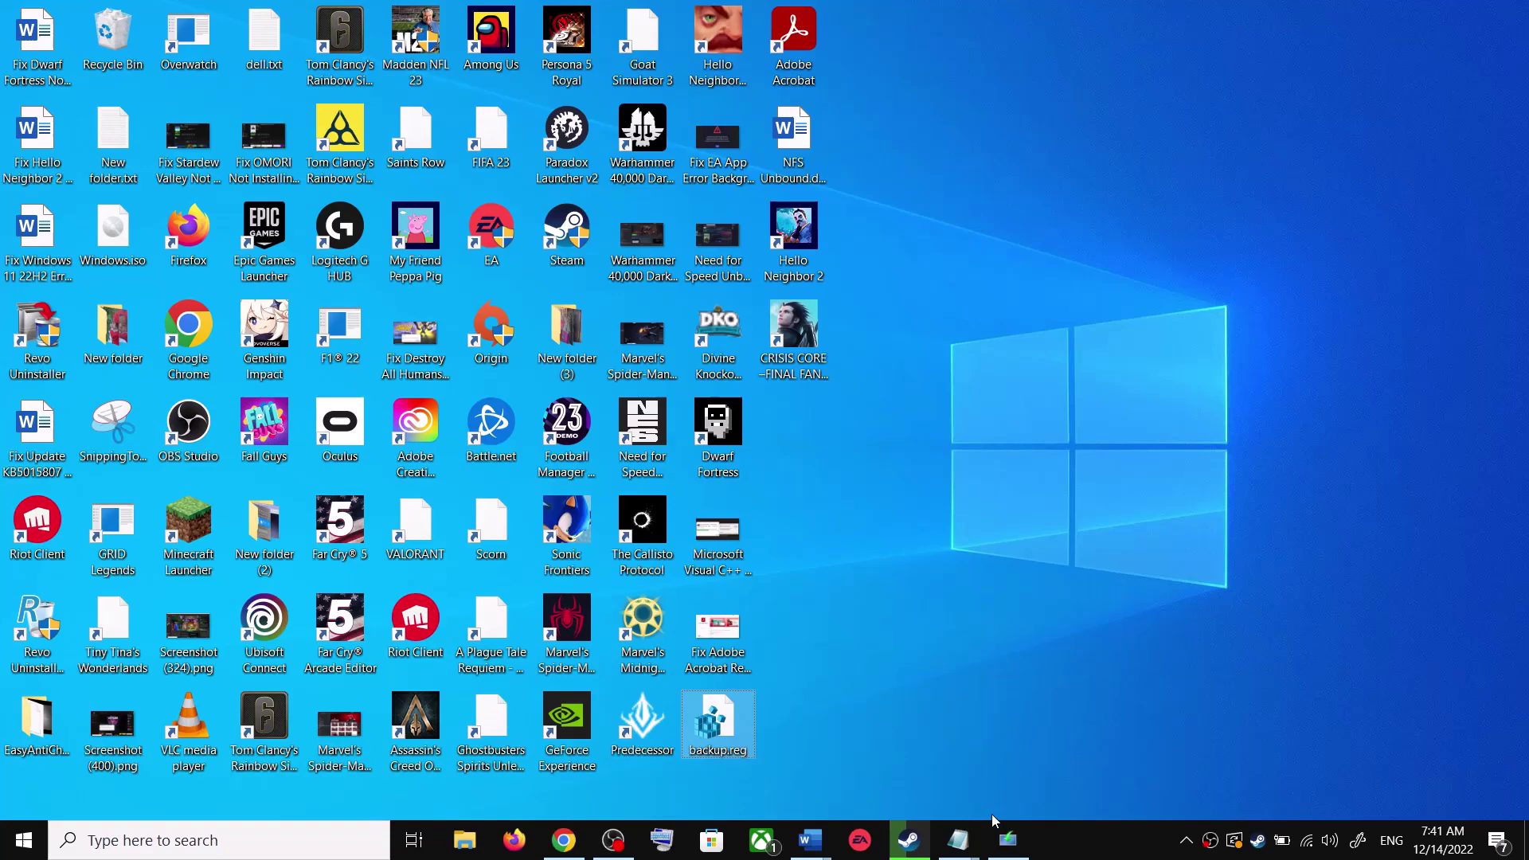
Step: Run the Windows Update troubleshooter from Settings > Update & Security > Troubleshoot > Additional troubleshooters
mouse_move(811, 841)
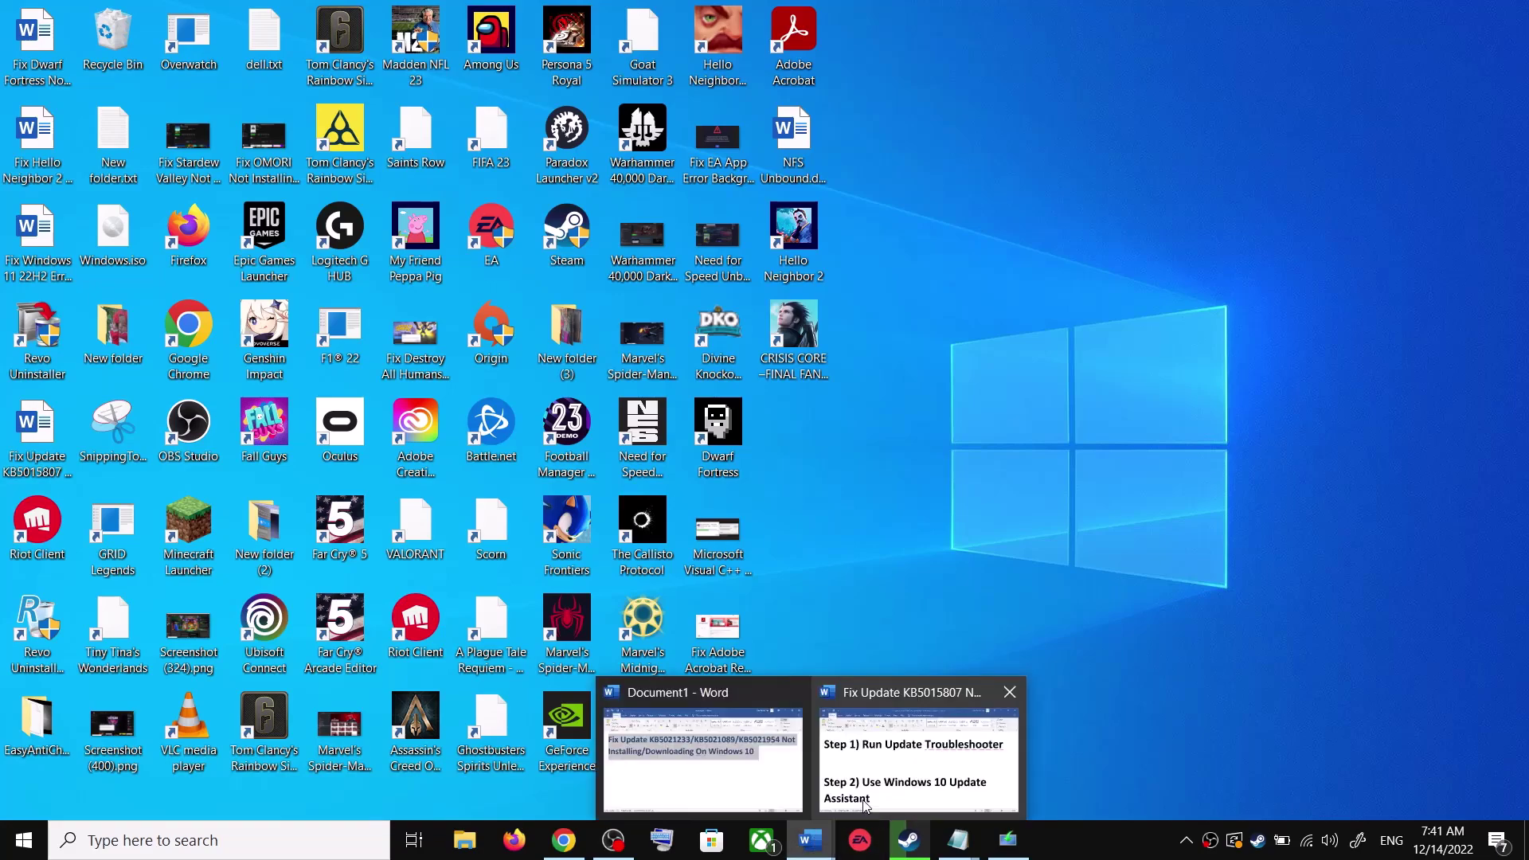
left_click(881, 795)
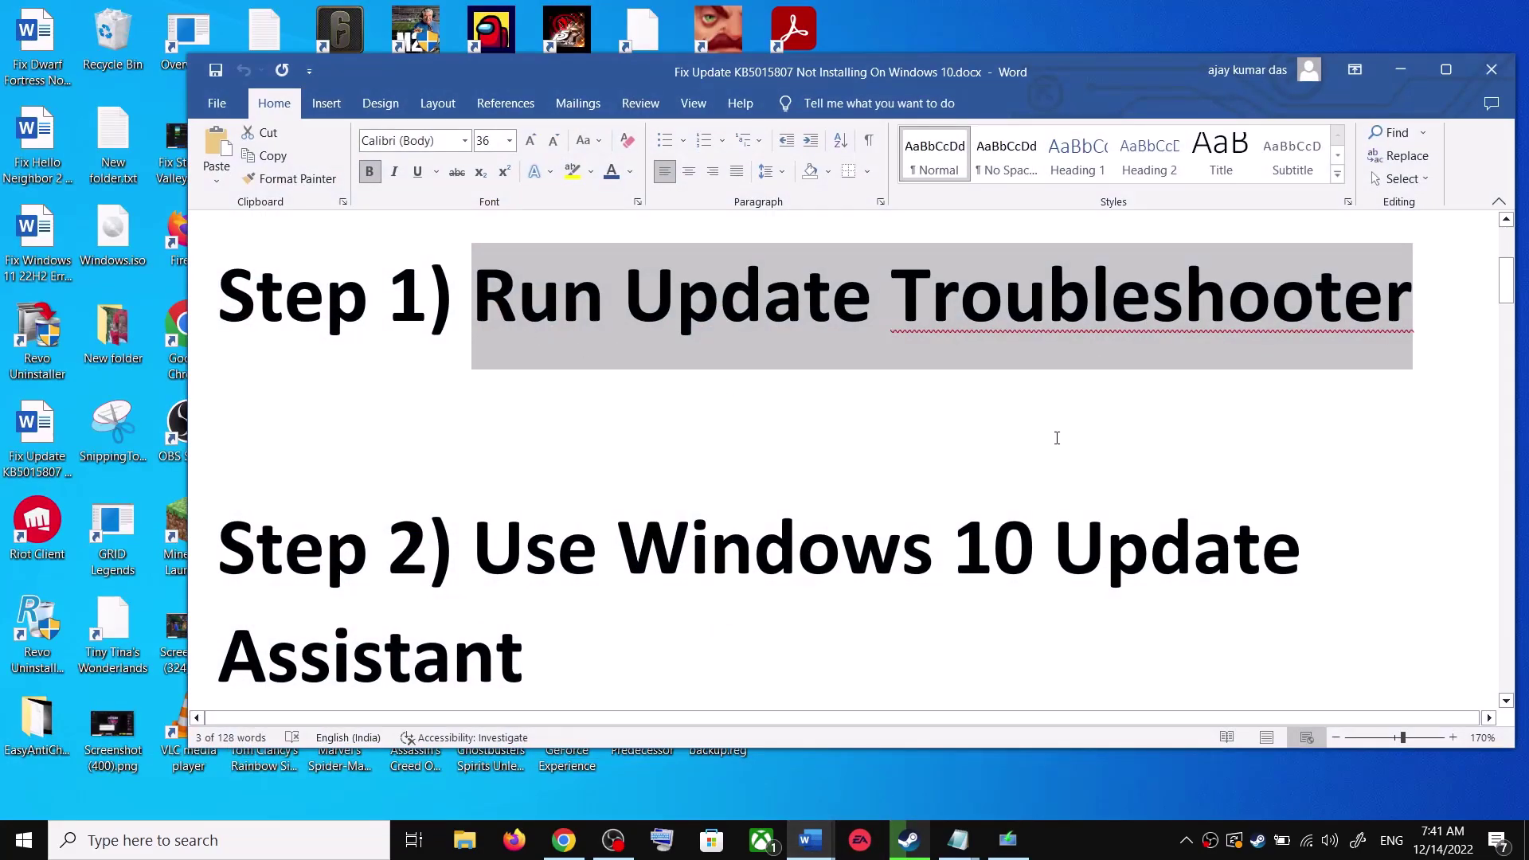
key("super+i")
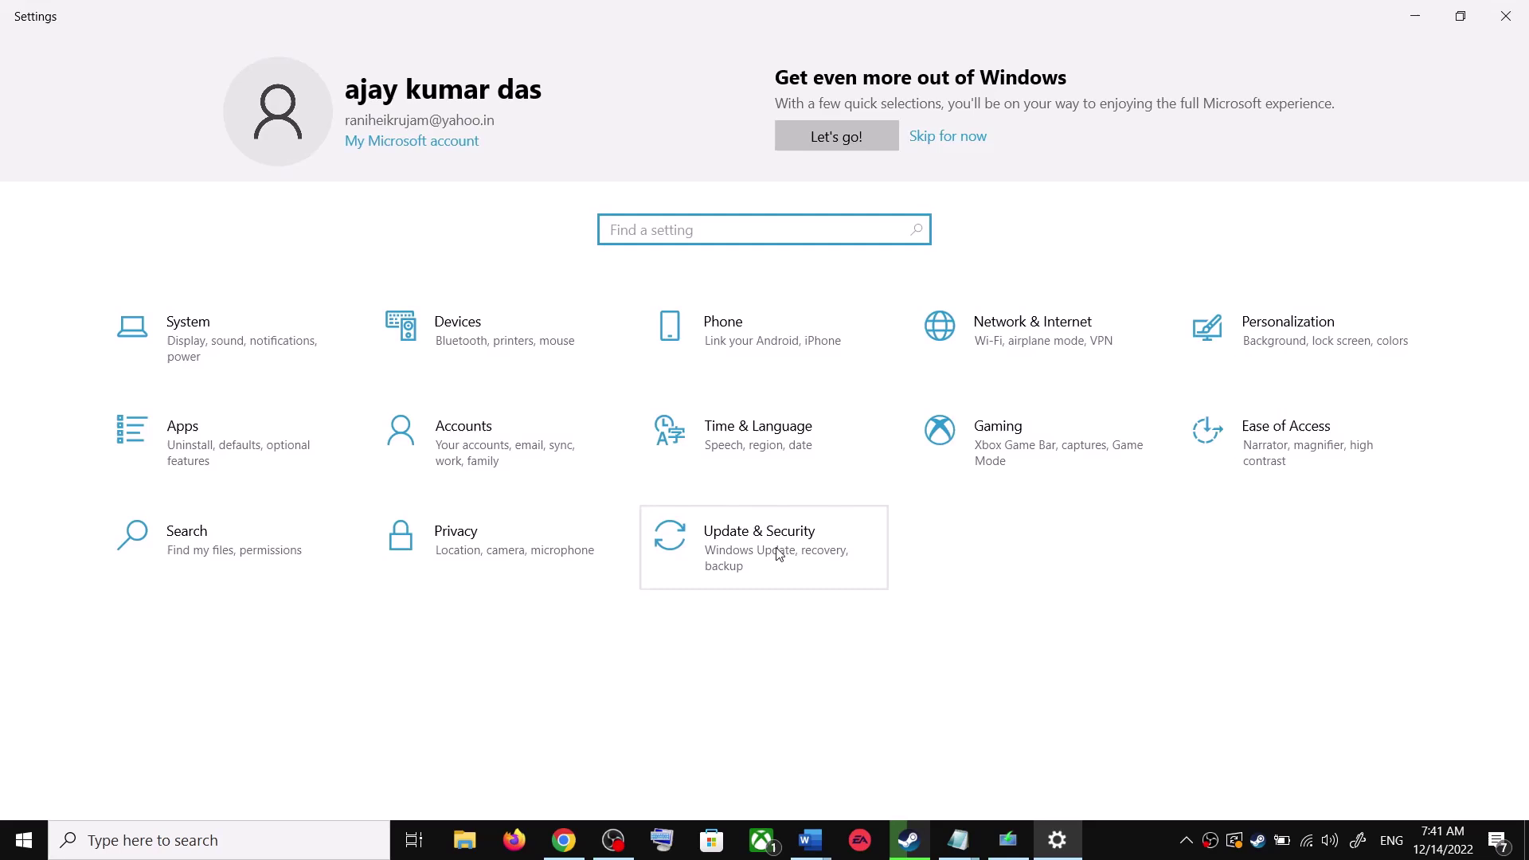
left_click(779, 555)
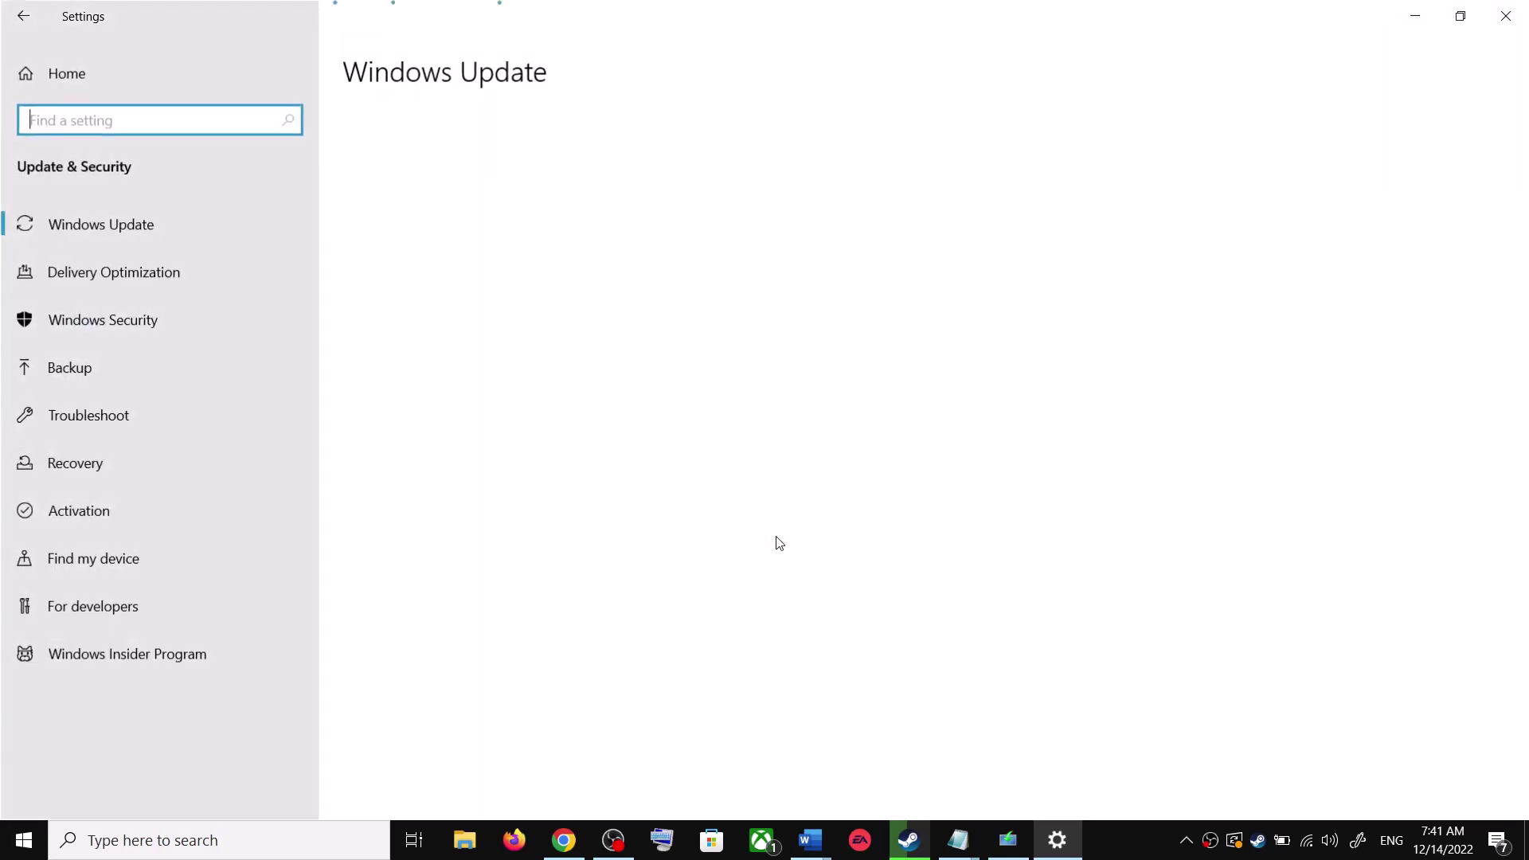
left_click(122, 415)
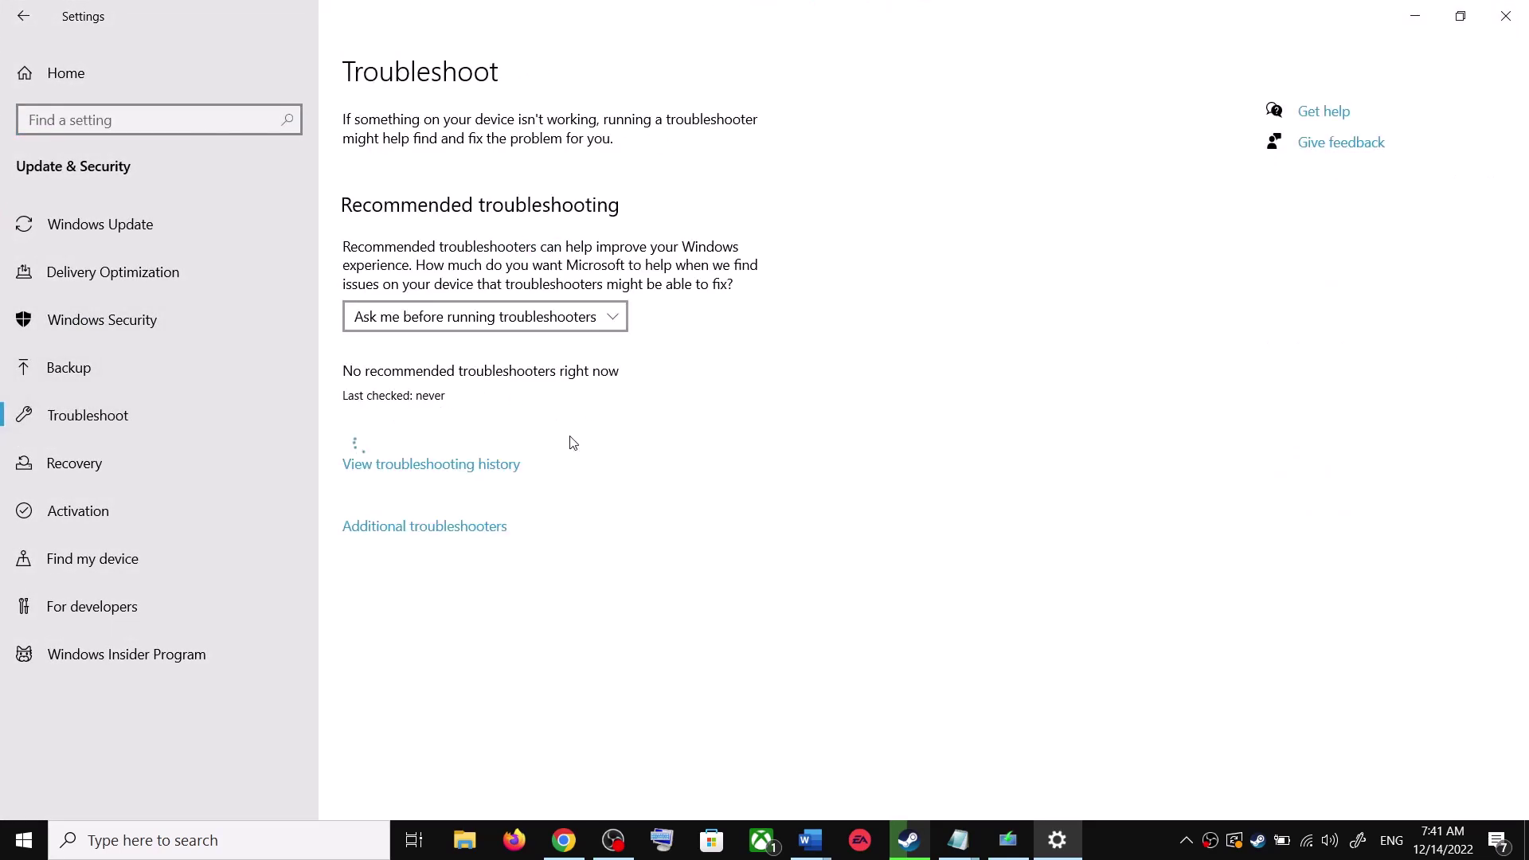
left_click(448, 533)
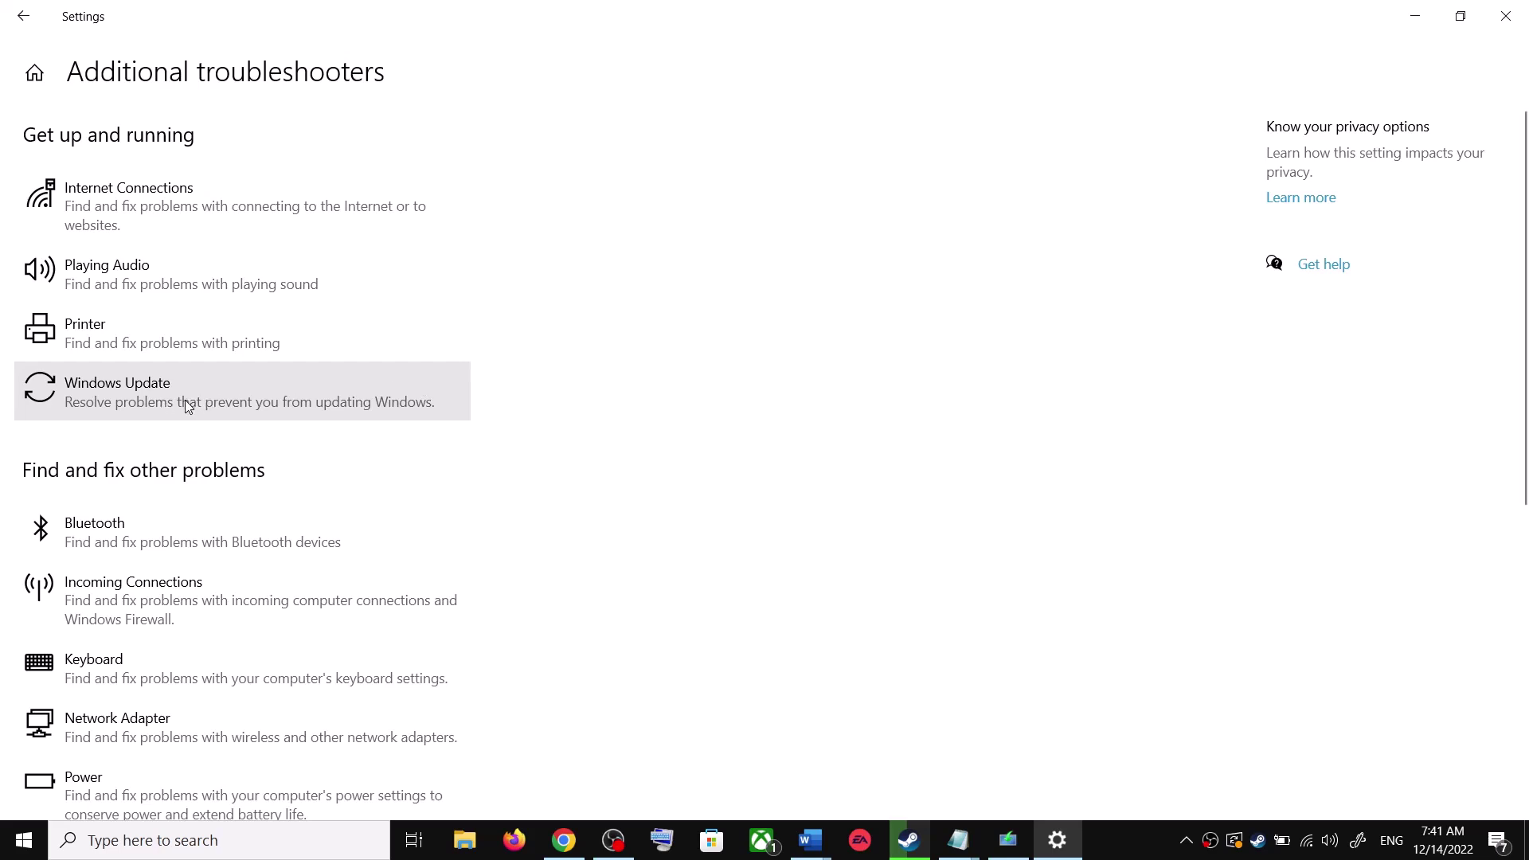
left_click(209, 404)
left_click(355, 453)
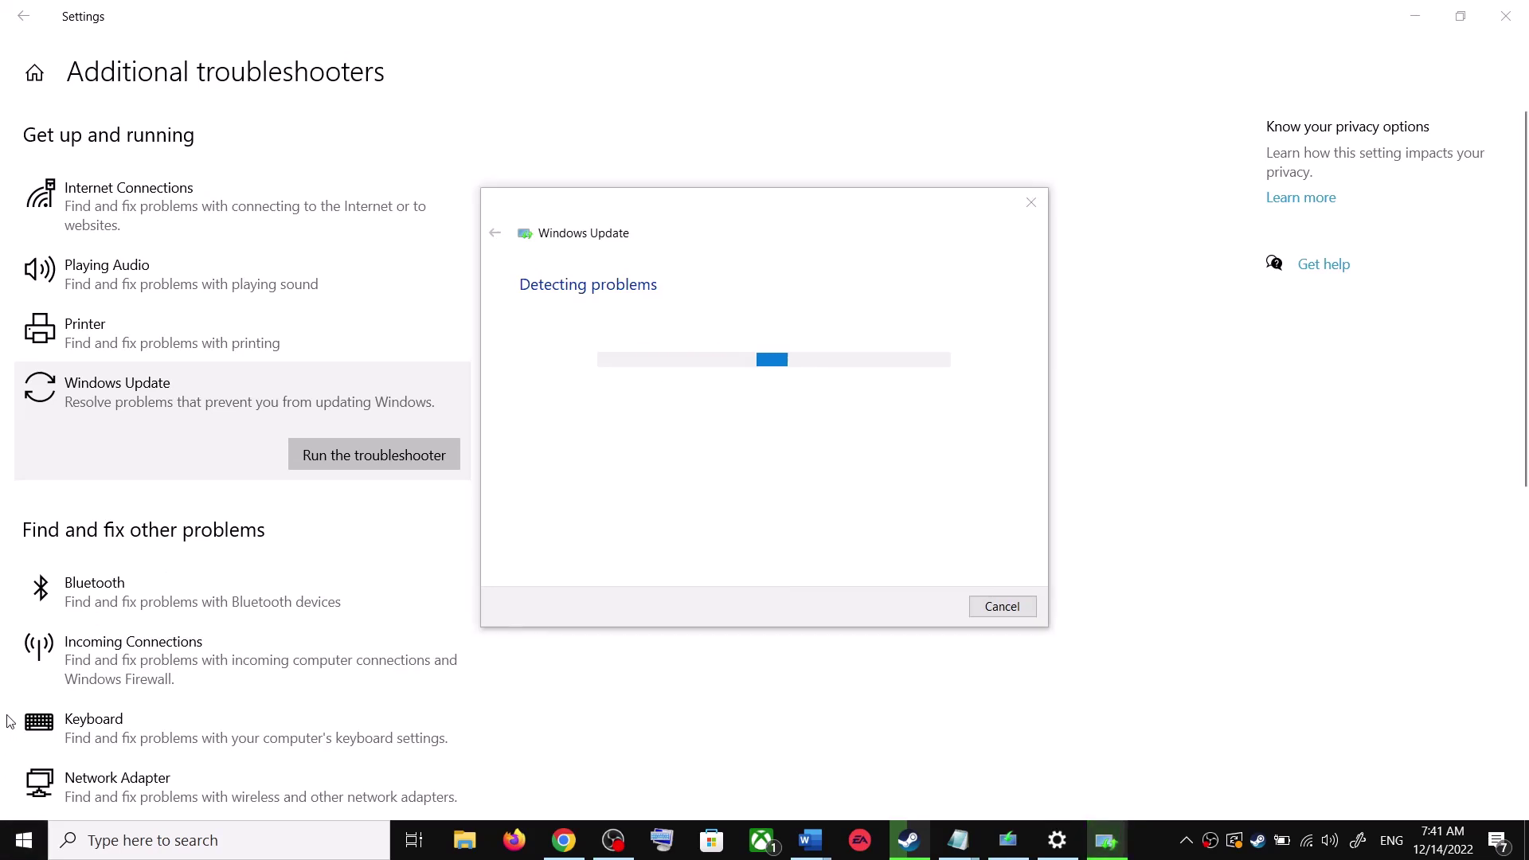
Step: Check the Start menu power options without restarting, then return to the troubleshooter settings
left_click(18, 856)
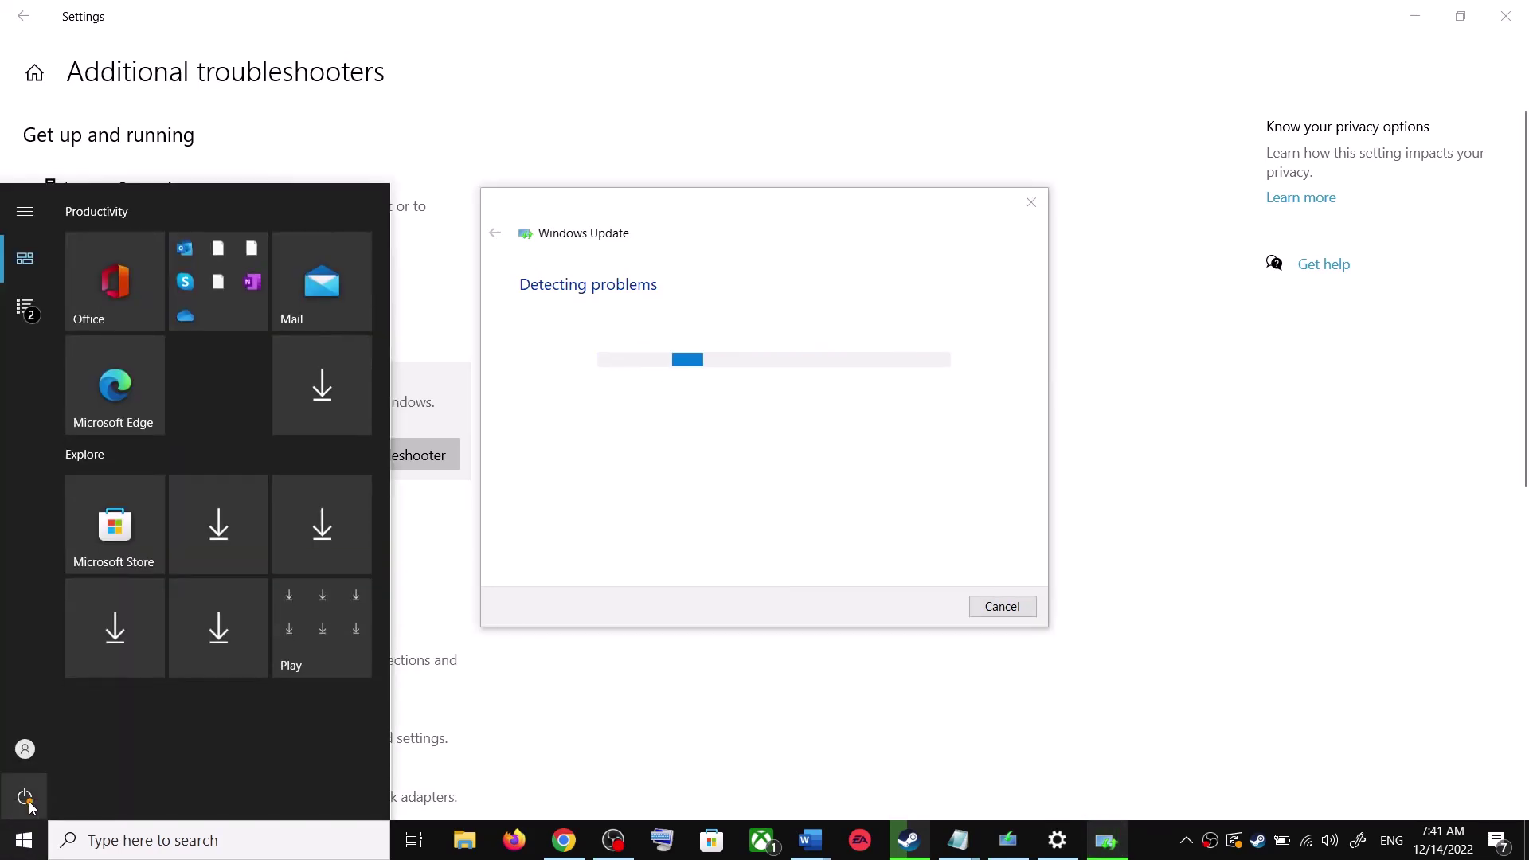
left_click(25, 797)
left_click(895, 290)
left_click(1168, 341)
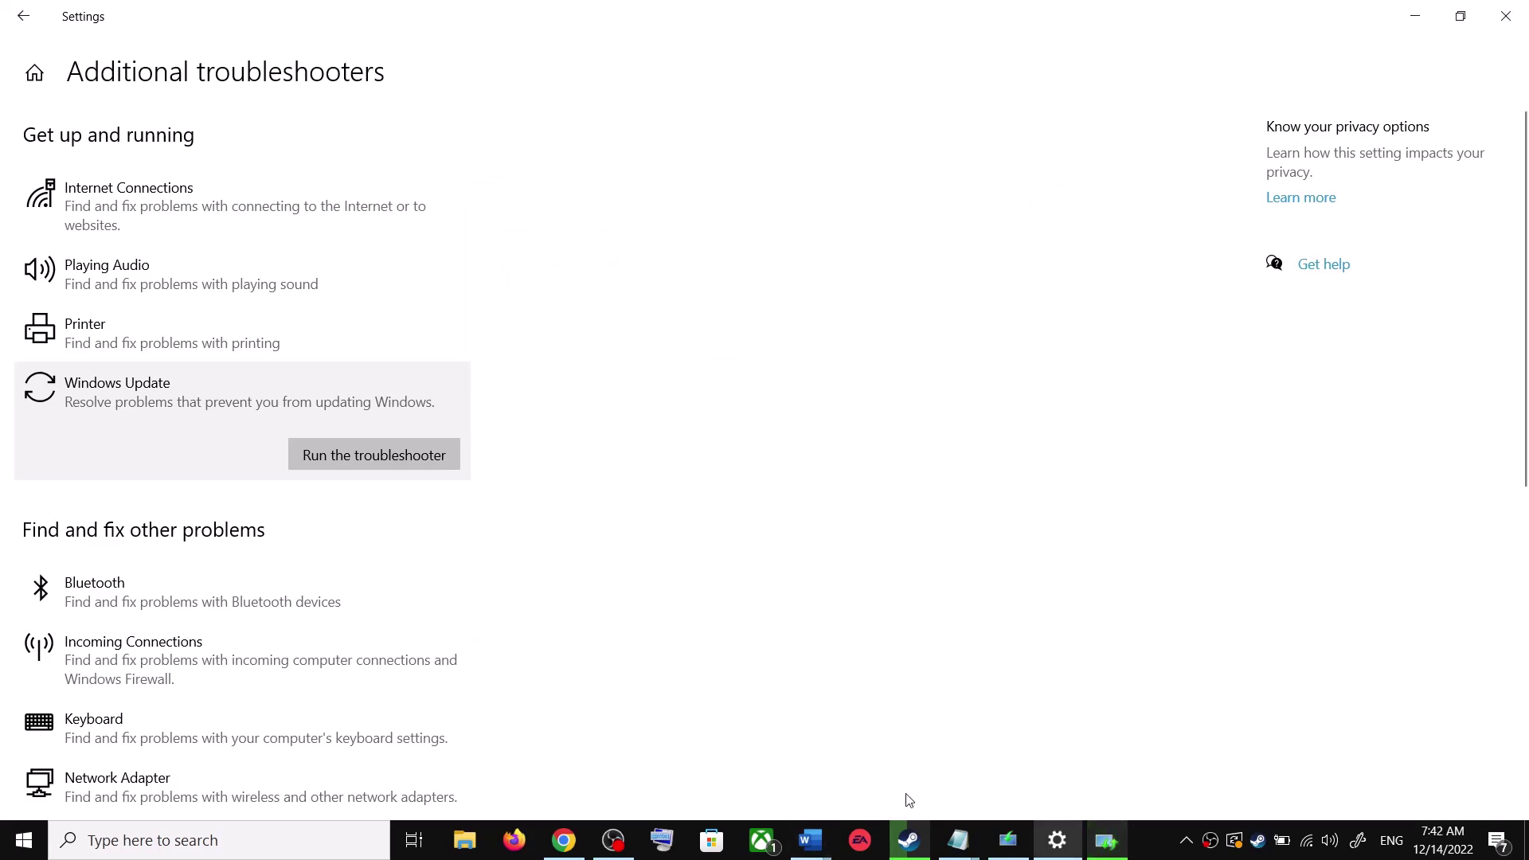
Step: In the Word guide, scroll to Step 2 and select the Windows 10 download link
mouse_move(830, 846)
left_click(917, 749)
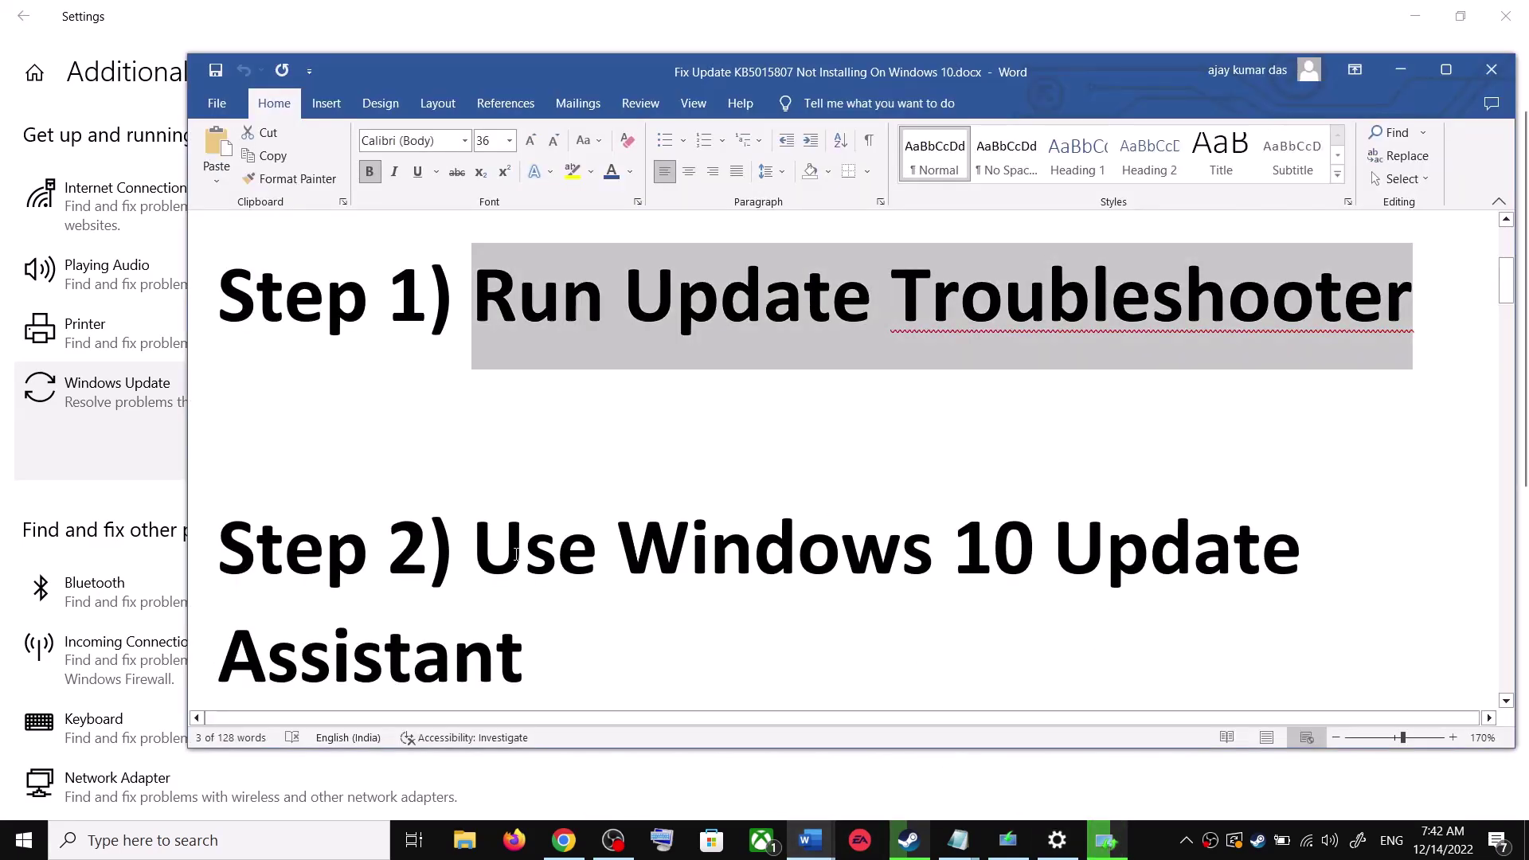
scroll(514, 536, "down", 1)
left_click_drag(543, 505, 625, 619)
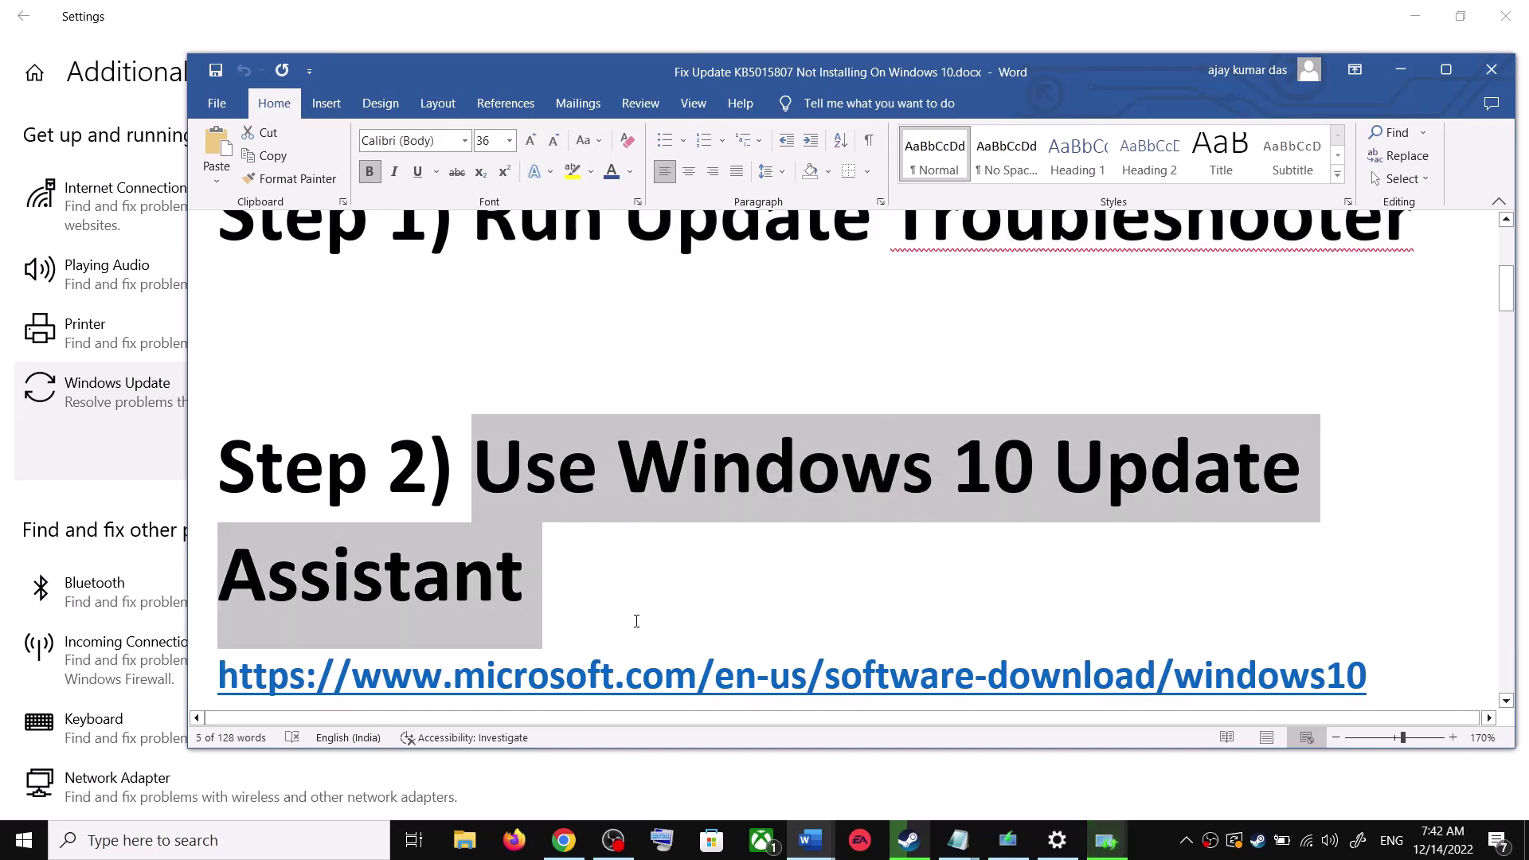
scroll(986, 589, "down", 1)
scroll(987, 589, "down", 1)
triple_click(351, 600)
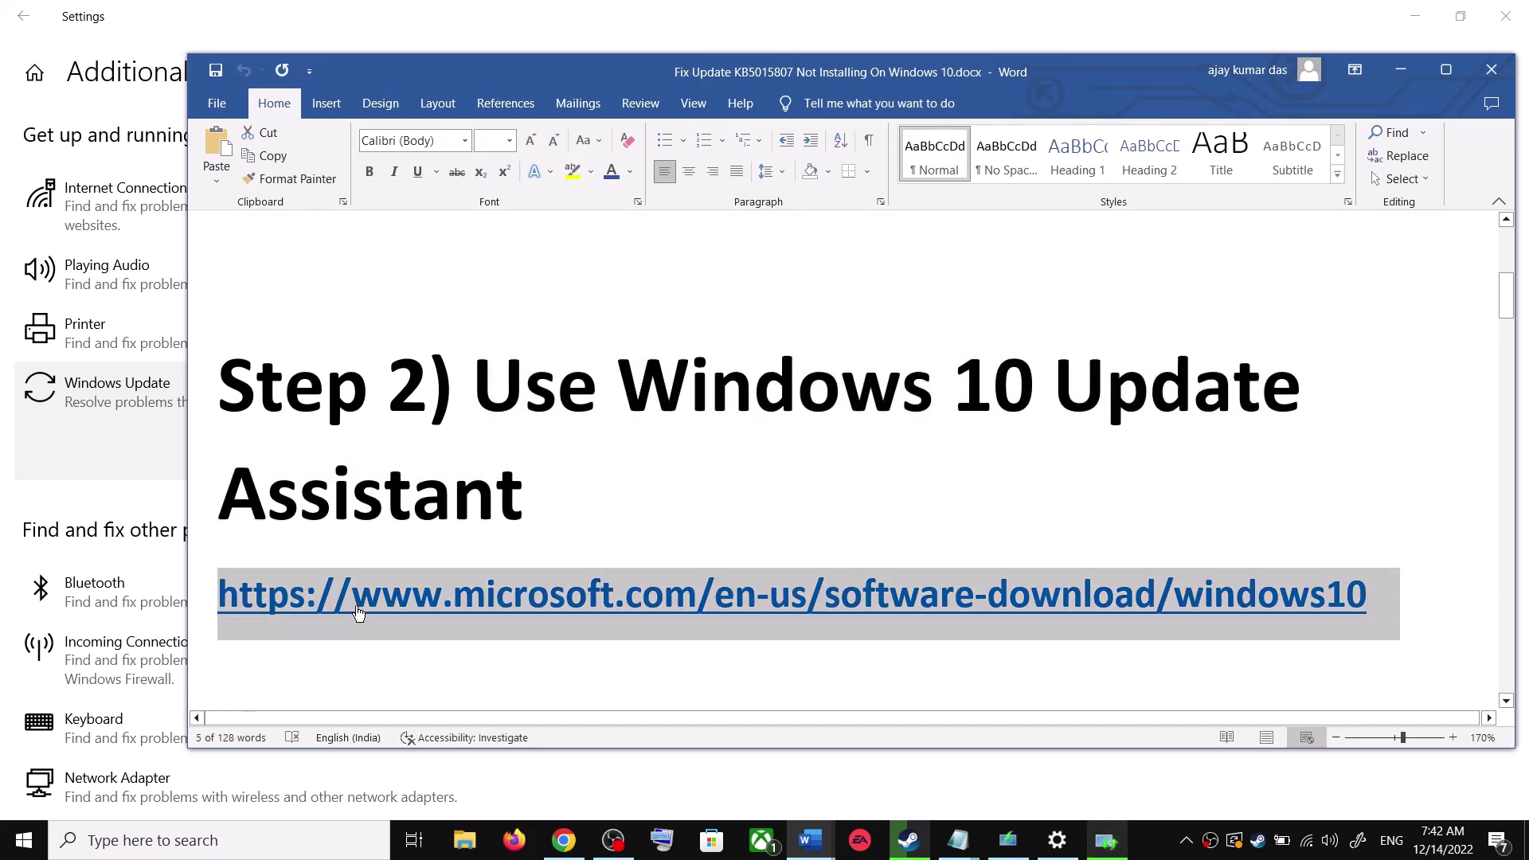
Step: Download Windows10Upgrade.exe via Update now, run the Update Assistant, and close it when finished
left_click(564, 840)
scroll(338, 444, "up", 4)
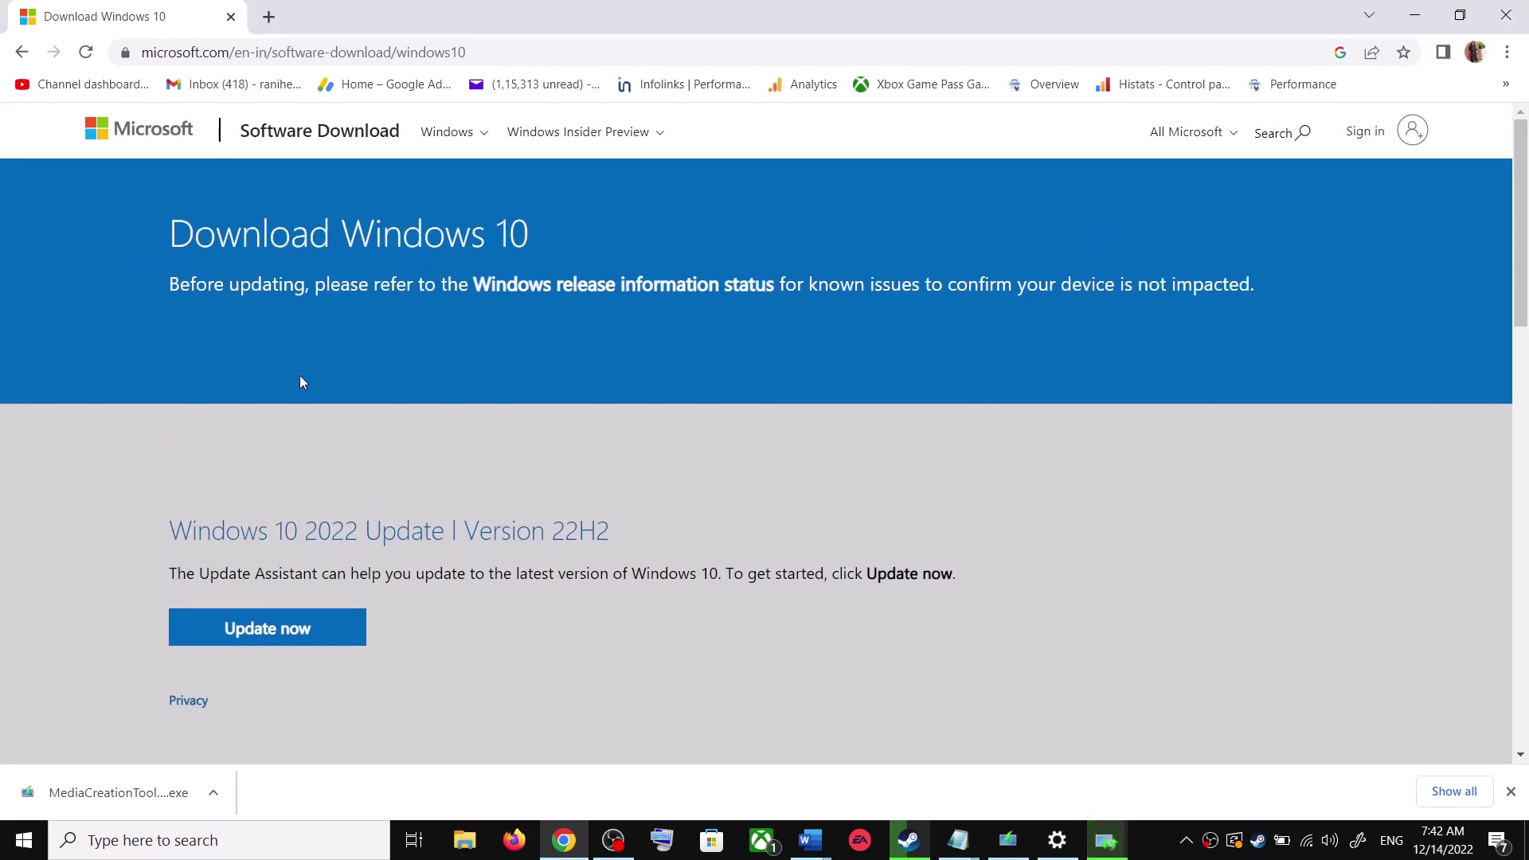
left_click_drag(195, 575, 321, 577)
left_click(306, 631)
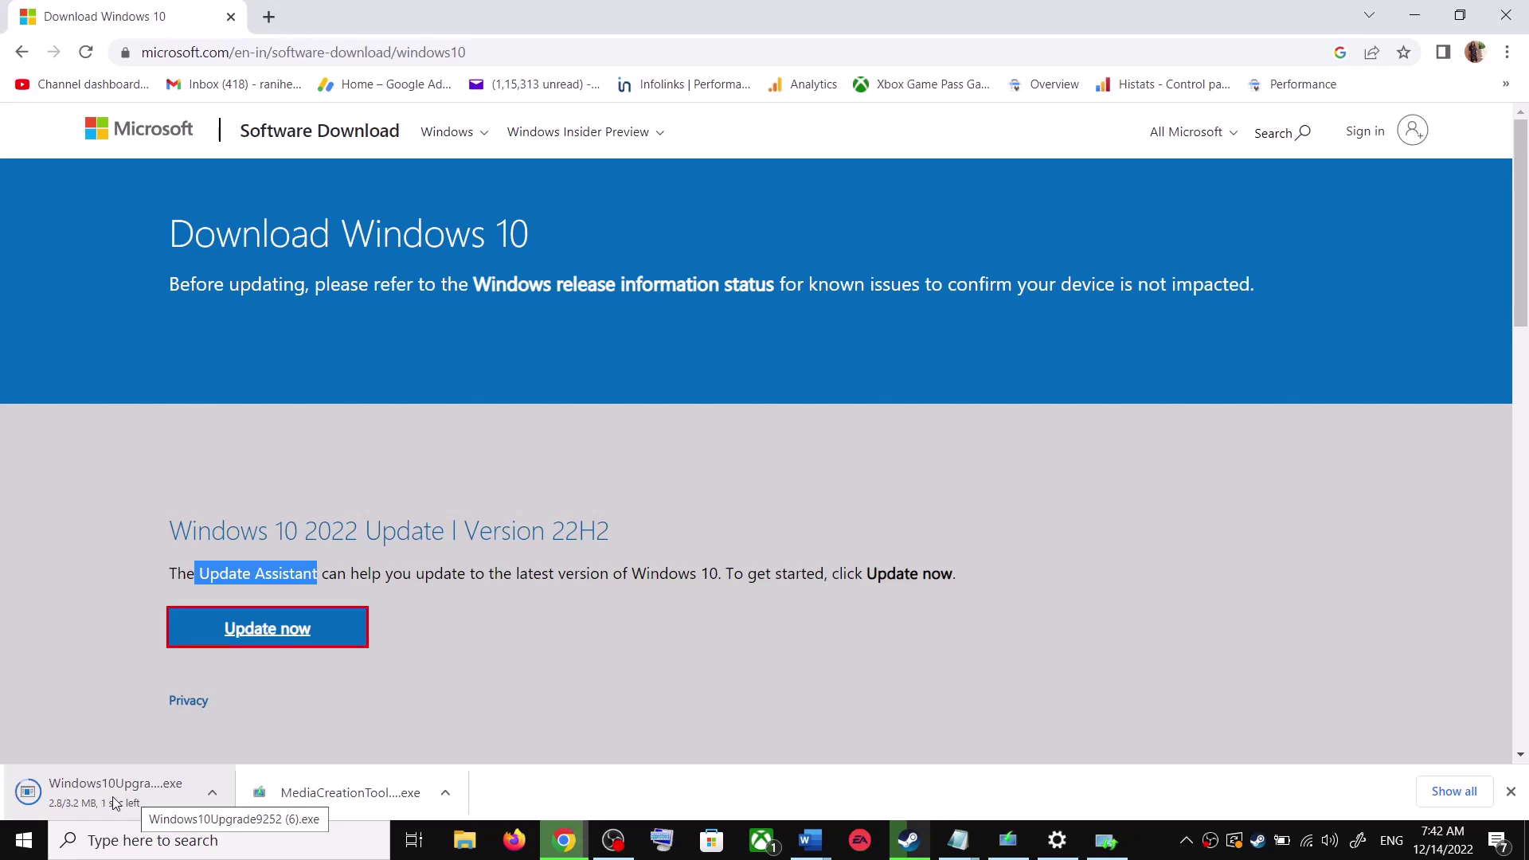
left_click(113, 792)
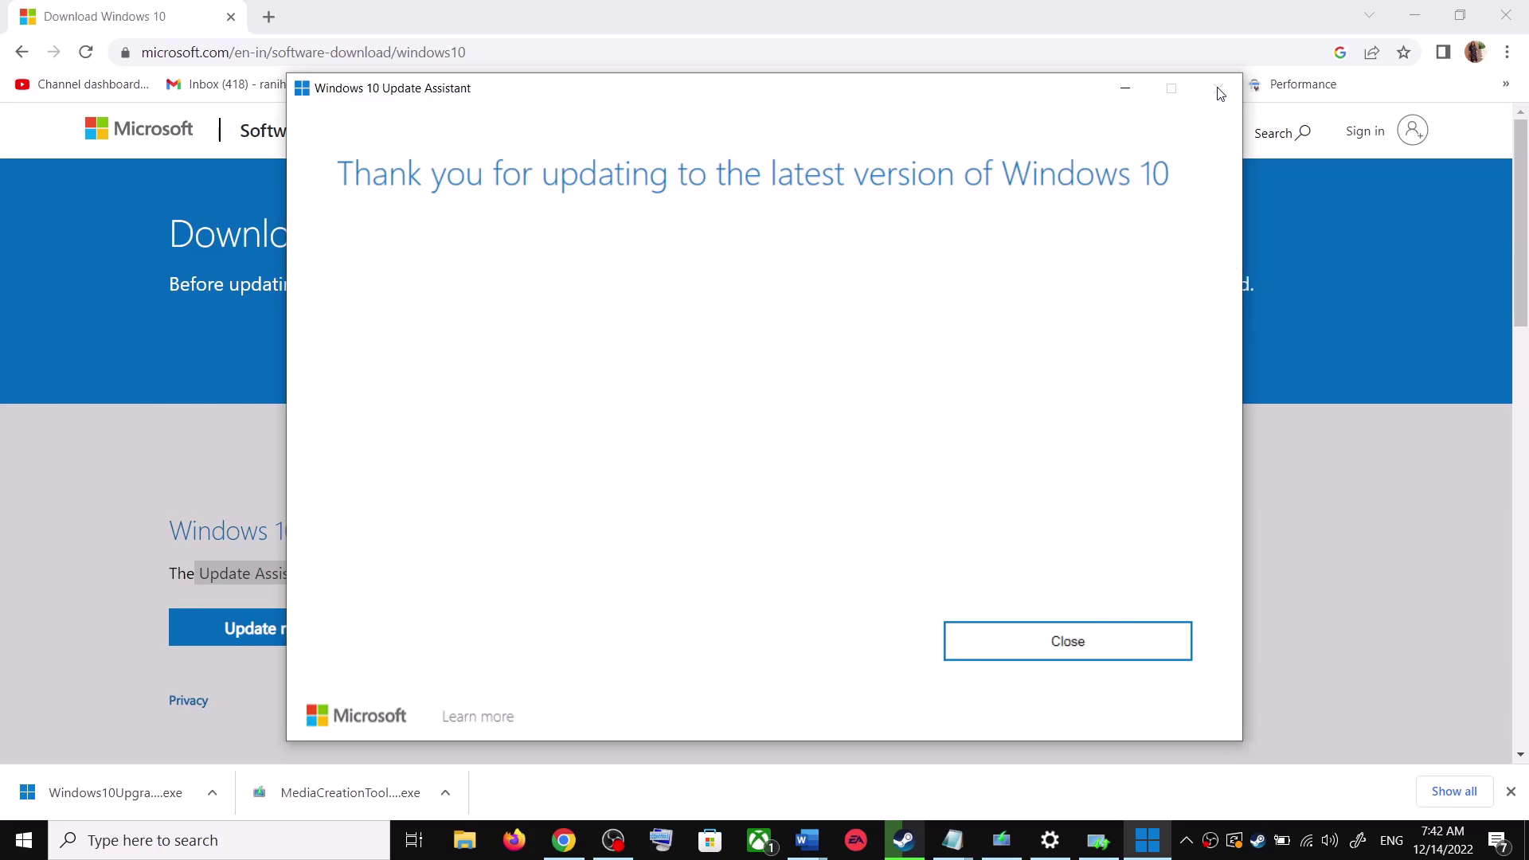
left_click(1113, 644)
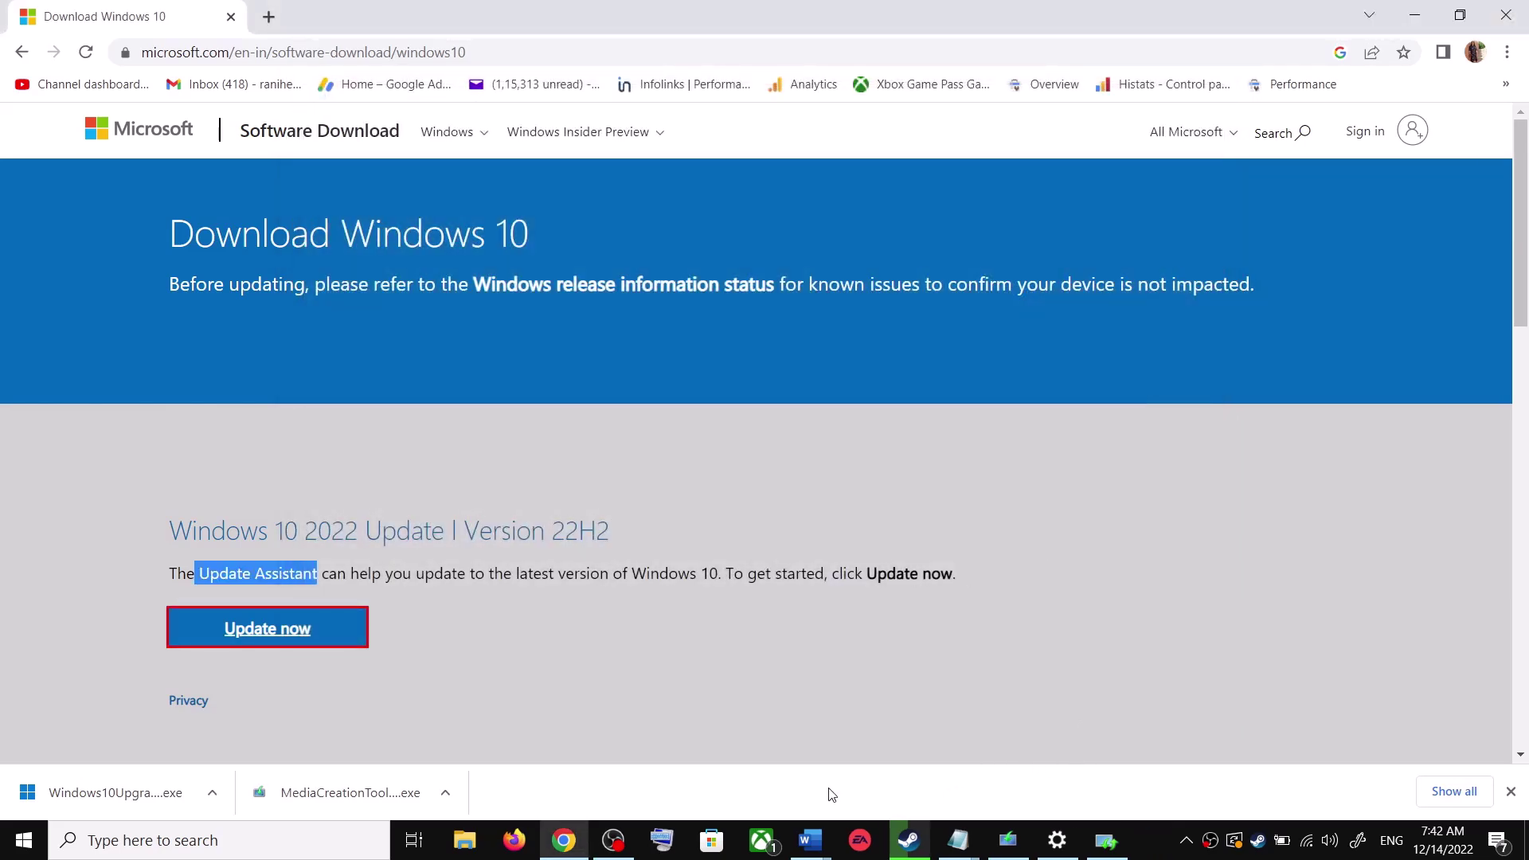
Step: Select the Step 3 command lines from SC config trustedinstaller start=auto to net start appidsvc and copy them
mouse_move(810, 840)
left_click(912, 753)
scroll(627, 537, "down", 5)
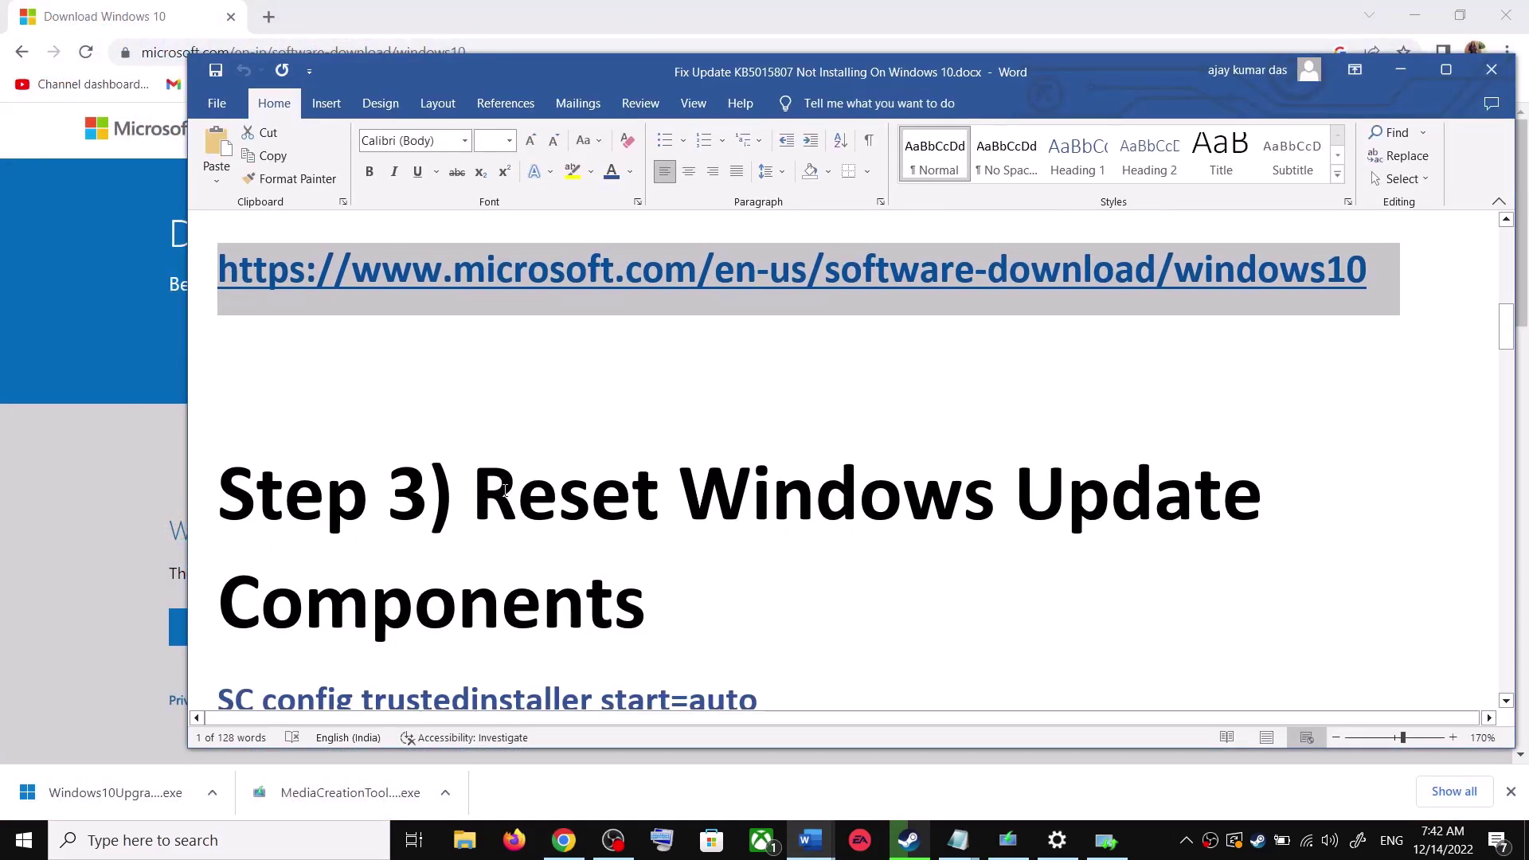
left_click_drag(524, 519, 647, 610)
scroll(647, 609, "down", 3)
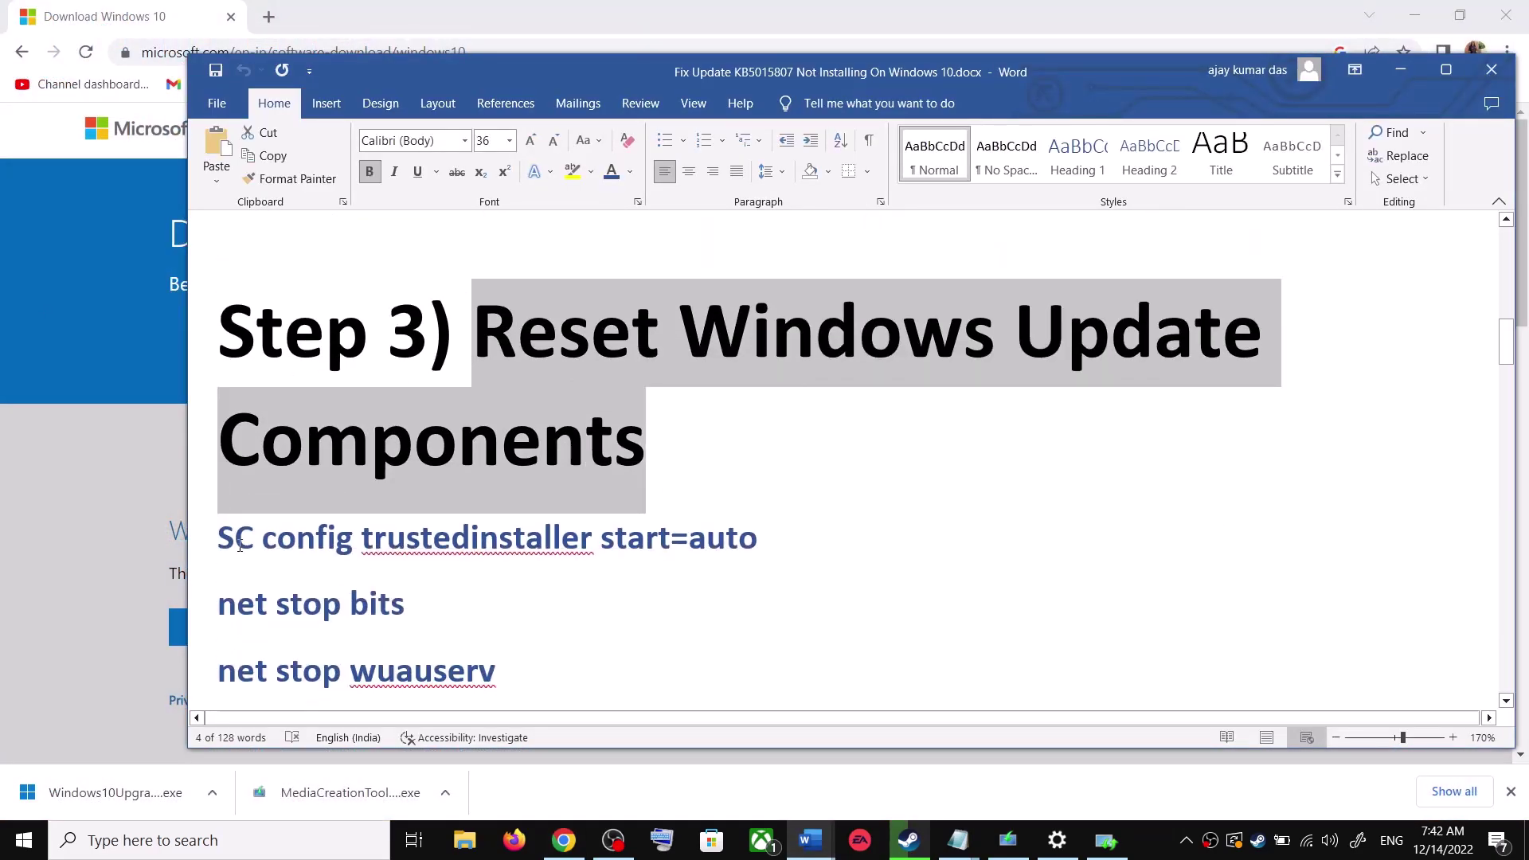
left_click(223, 533)
left_click_drag(222, 533, 493, 653)
scroll(485, 615, "down", 1)
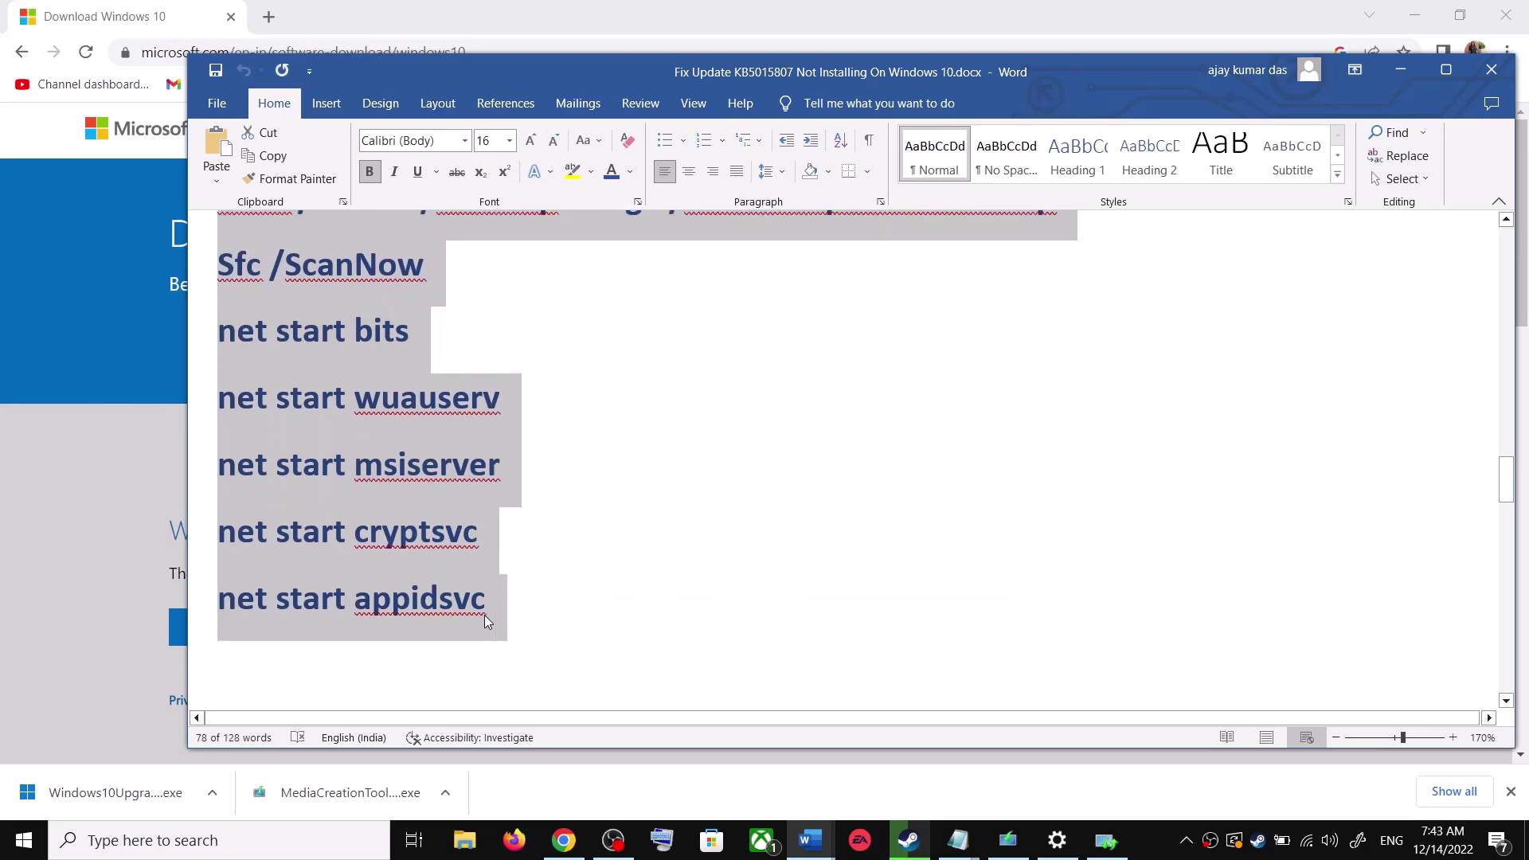
right_click(403, 446)
left_click(467, 522)
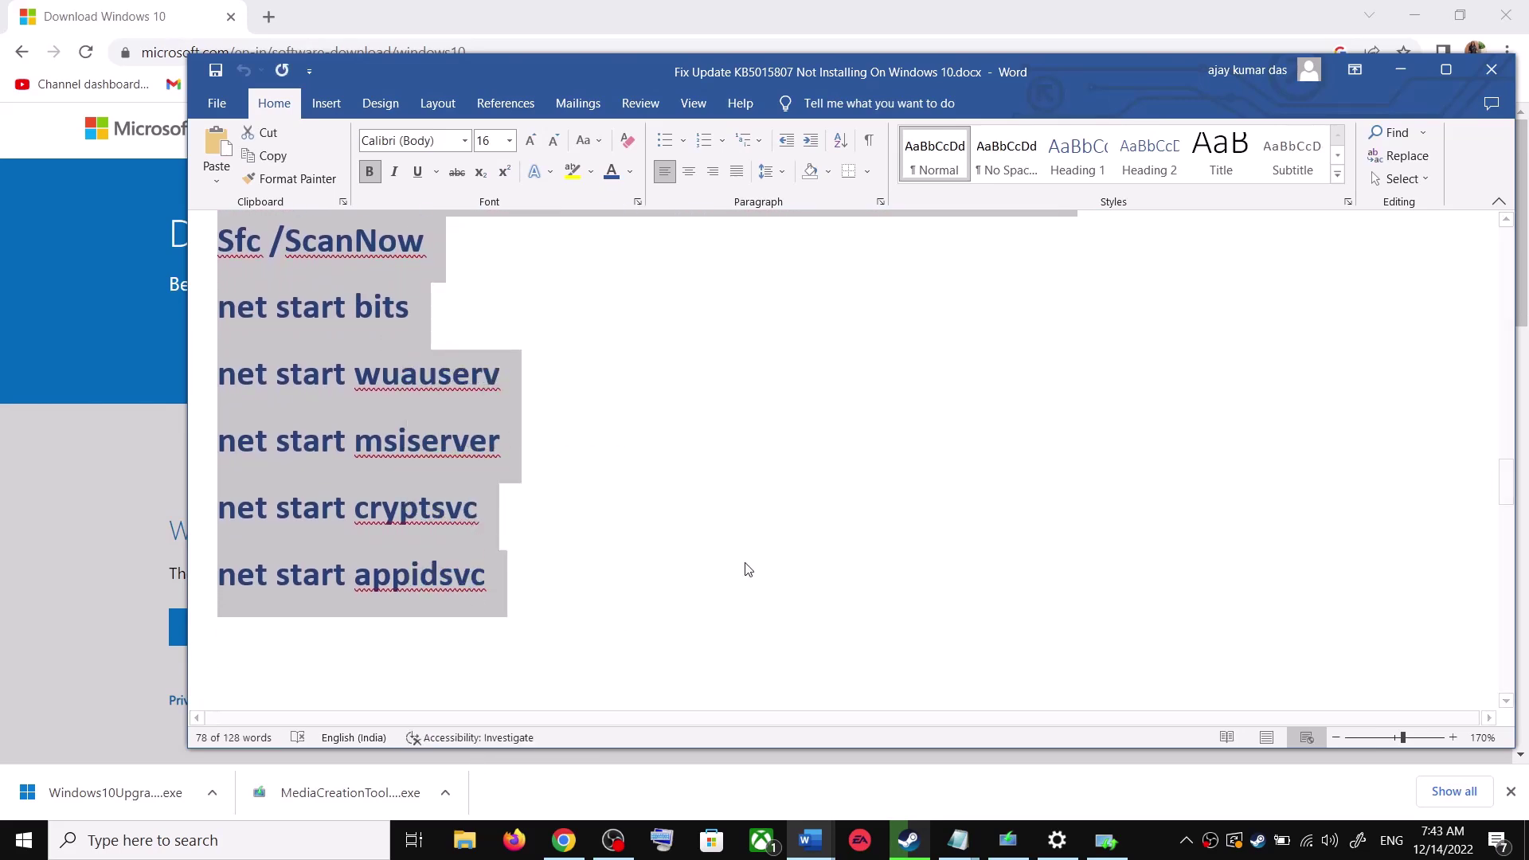
Step: Open a new Notepad from Start search and paste the reset commands into it
left_click(287, 842)
type("ote")
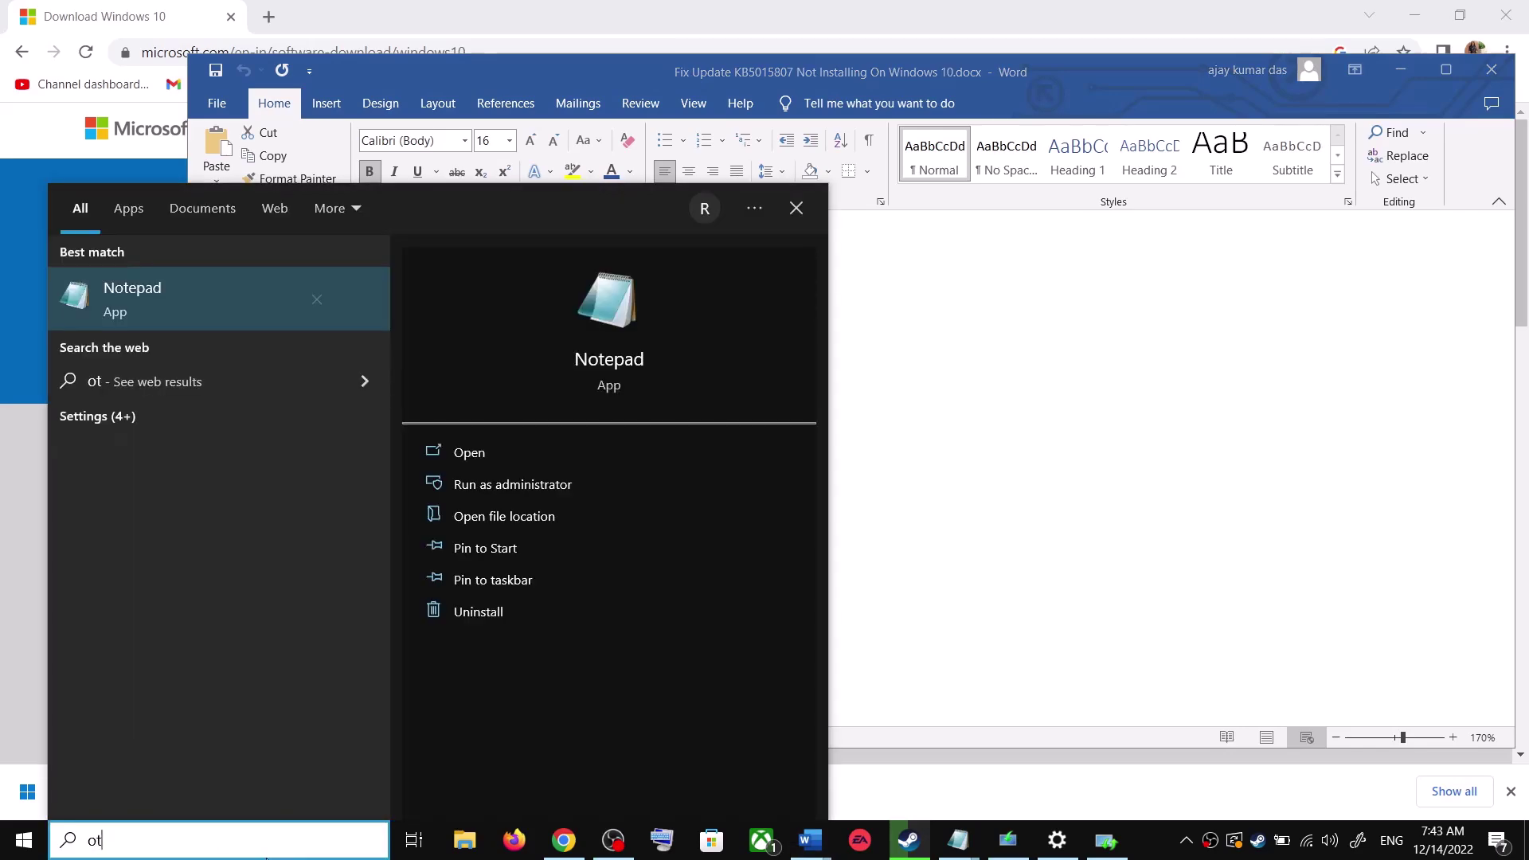
left_click(256, 284)
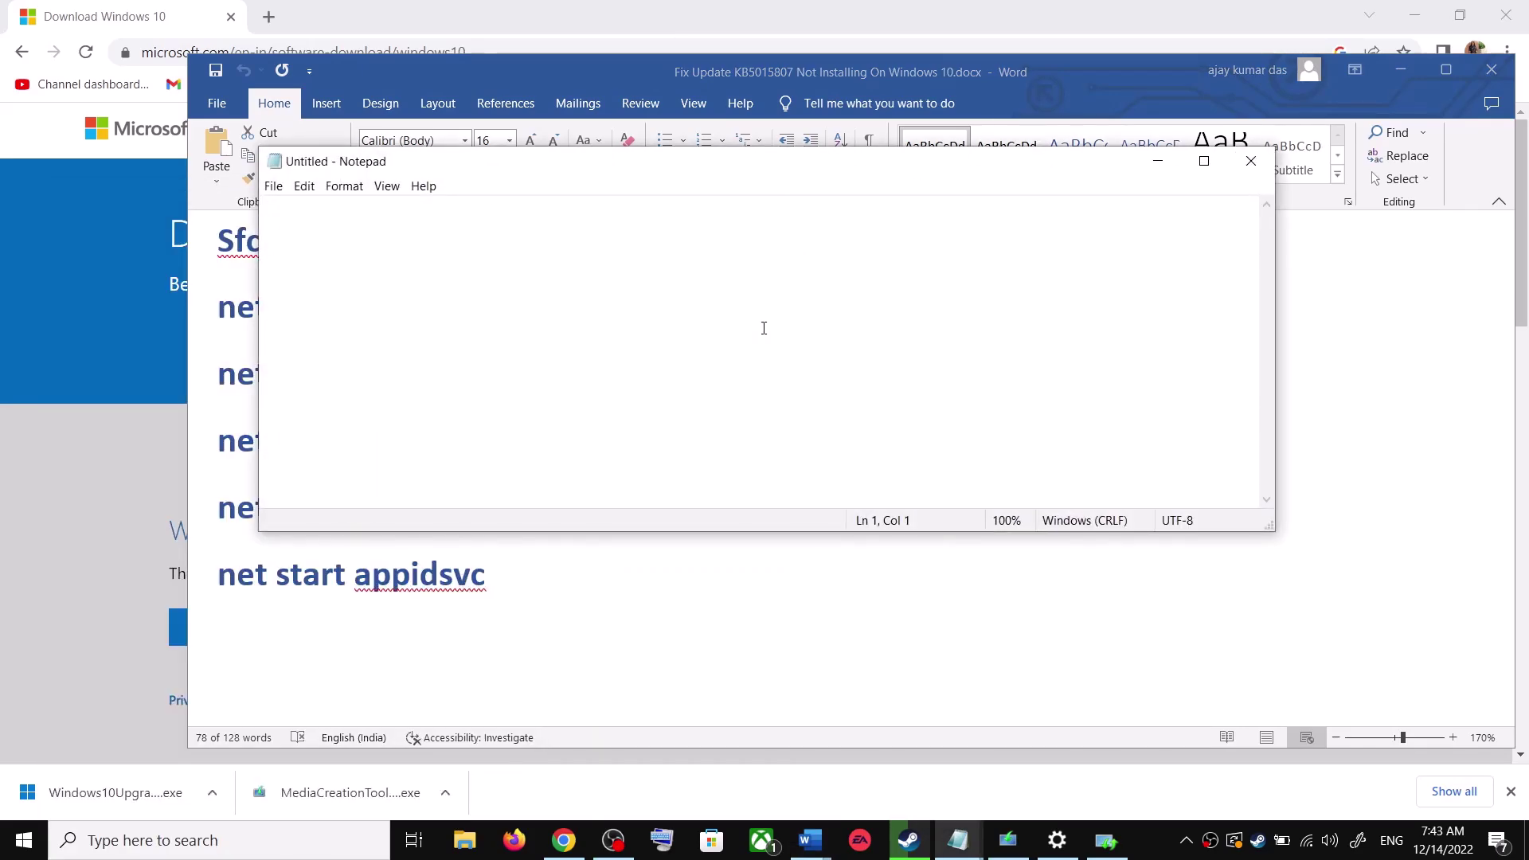
type("SC config trustedinstaller start=auto net stop bits net stop wuauserv net stop msiserver net stop cryptsvc net stop appidsvc Ren %Systemroot%\\SoftwareDistribution SoftwareDistribution.old Ren %Systemroot%\\System32\\catroot2 catroot2.old regsvr32.exe /s atl.dll regsvr32.exe /s urlmon.dll regsvr32.exe /s mshtml.dll netsh winsock reset netsh winsock reset proxy rundll32.exe pnpclean.dll,RunDLL_PnpClean /DRIVERS /MAXCLEAN dism /Online /Cleanup-image /ScanHealth dism /Online /Cleanup-image /CheckHealth dism /Online /Cleanup-image /RestoreHealth dism /Online /Cleanup-image /StartComponentCleanup sfc /scannow net start bits net start wuauserv net start msiserver net start cryptsvc net start appidsvc")
Step: Begin Save As in Notepad and copy the file name Wufix.bat from the Word guide
scroll(458, 369, "up", 3)
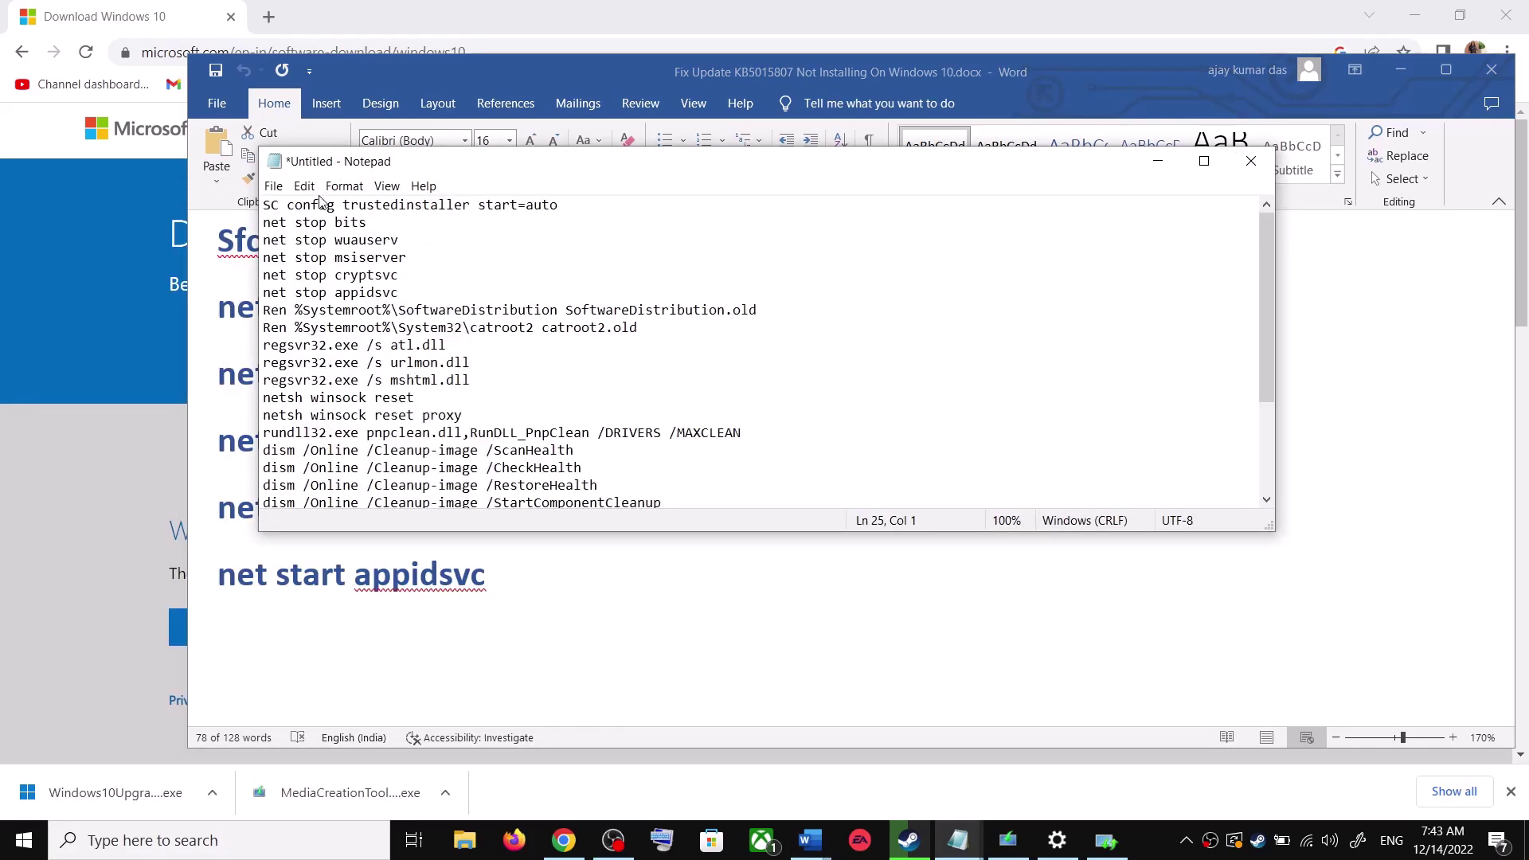
left_click(273, 186)
left_click(374, 287)
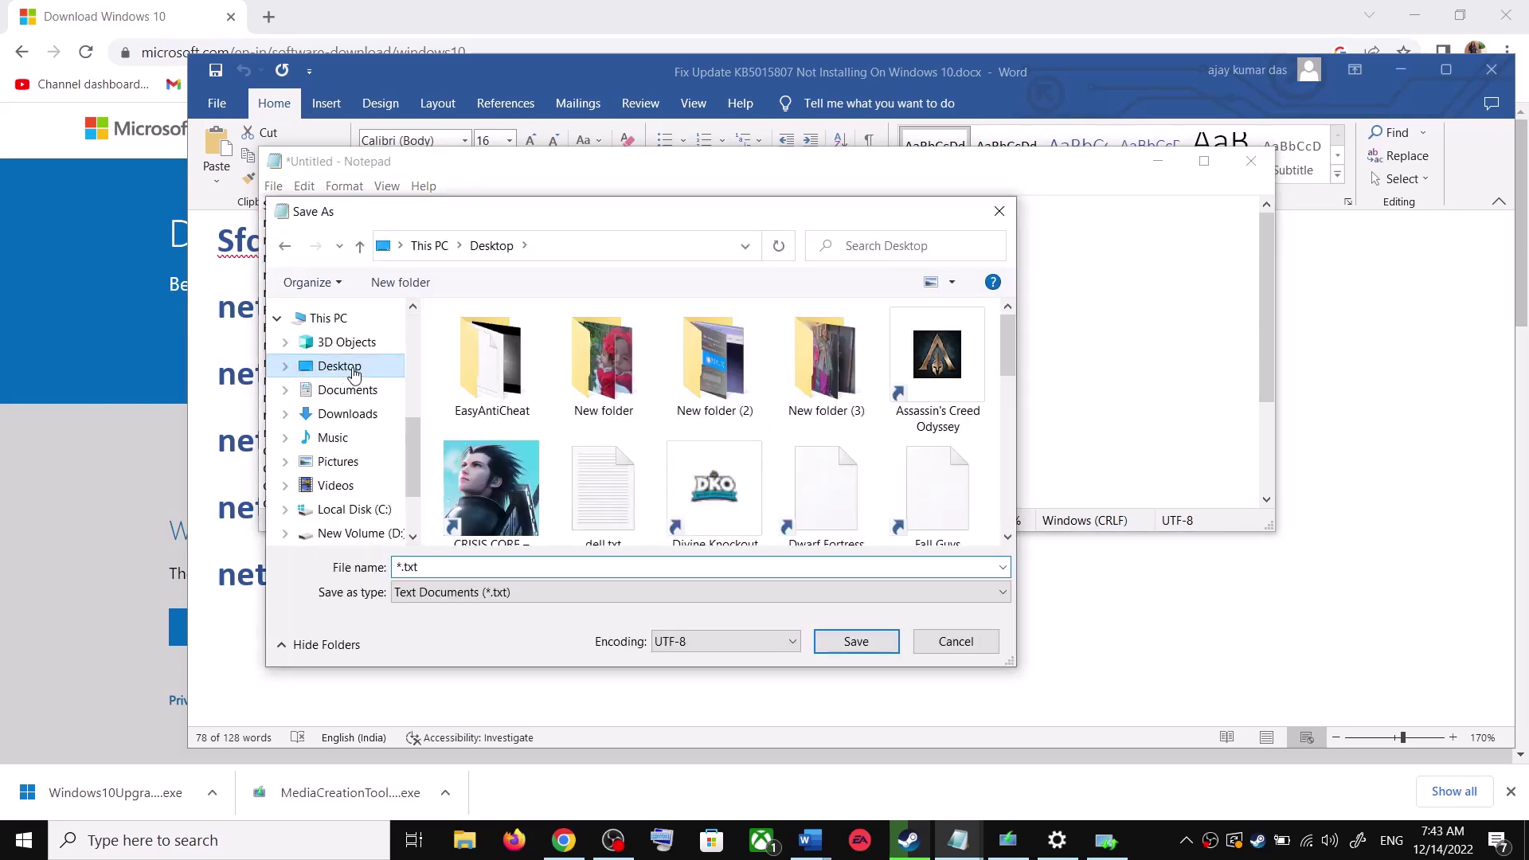
left_click(245, 468)
scroll(417, 499, "down", 5)
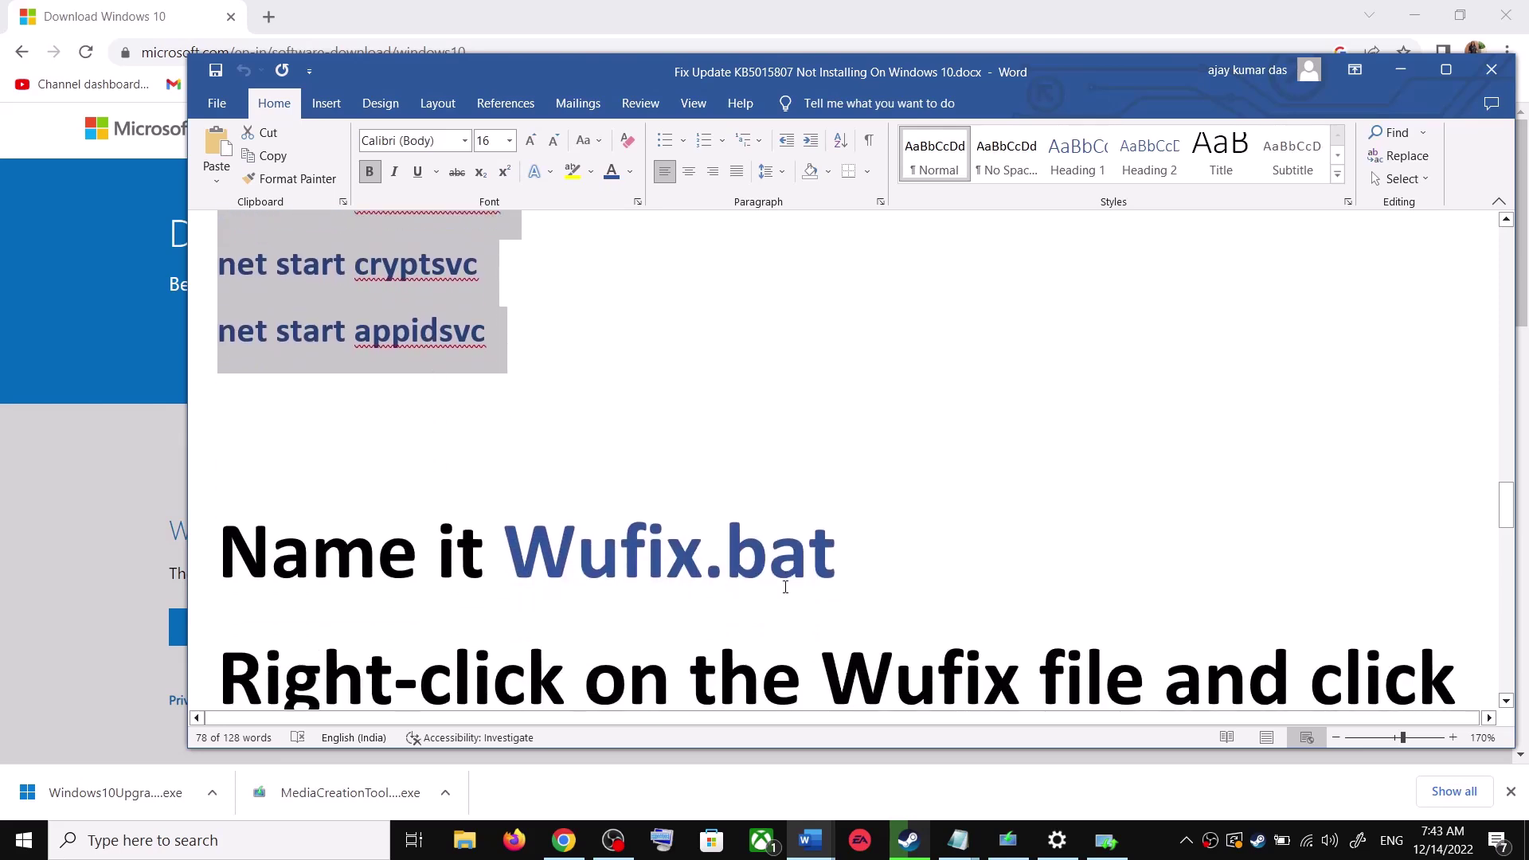
left_click_drag(855, 559, 587, 553)
key("ctrl+c")
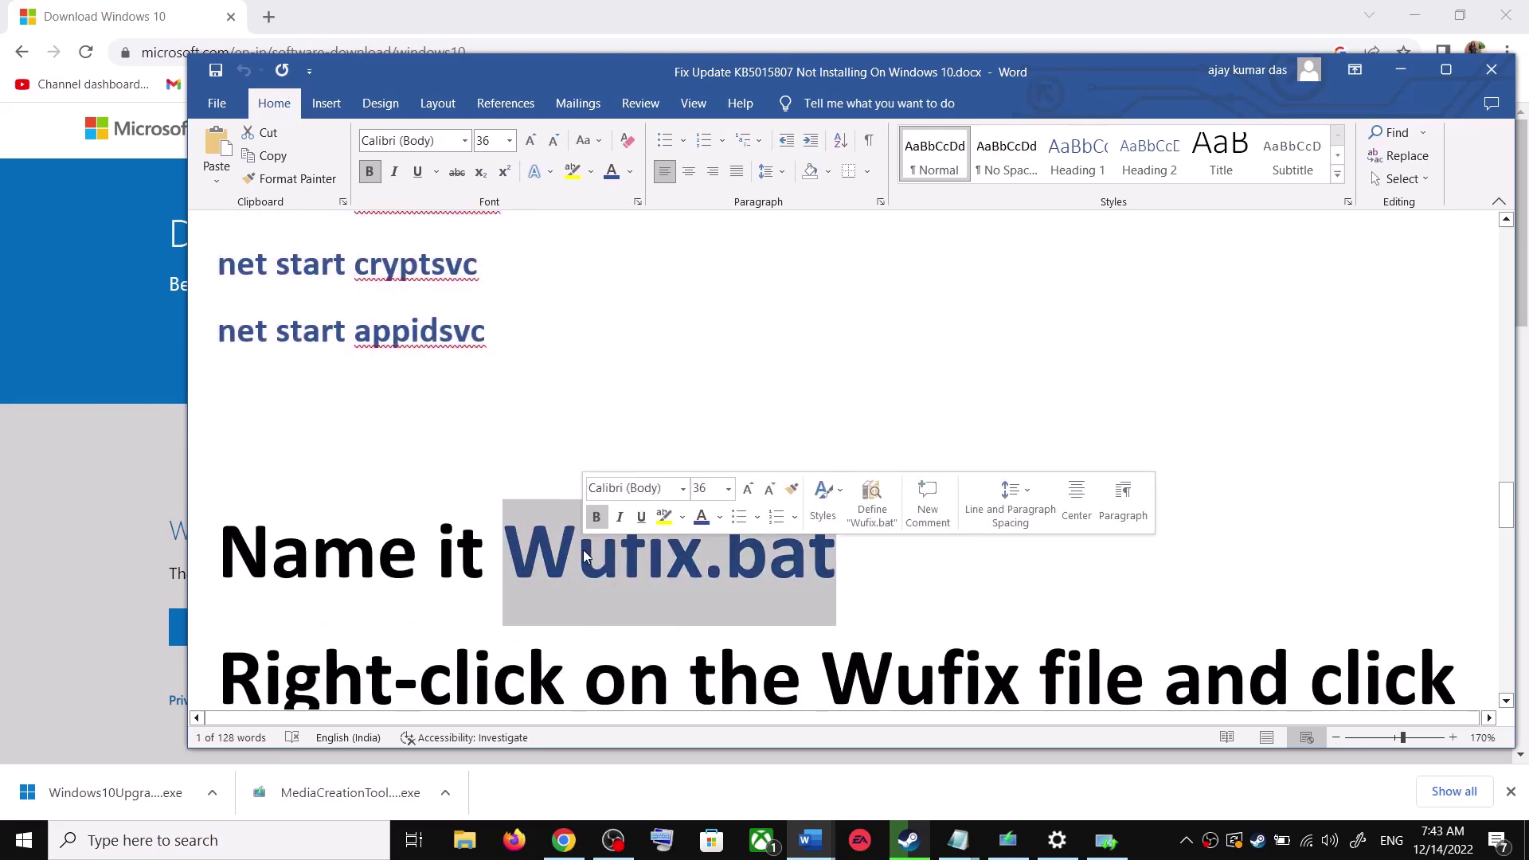
Step: Save the script as Wufix.bat with Save as type All Files, then show the desktop
key("alt+Tab")
left_click(470, 566)
key("ctrl+a")
key("ctrl+v")
left_click(456, 595)
left_click(442, 630)
left_click(882, 647)
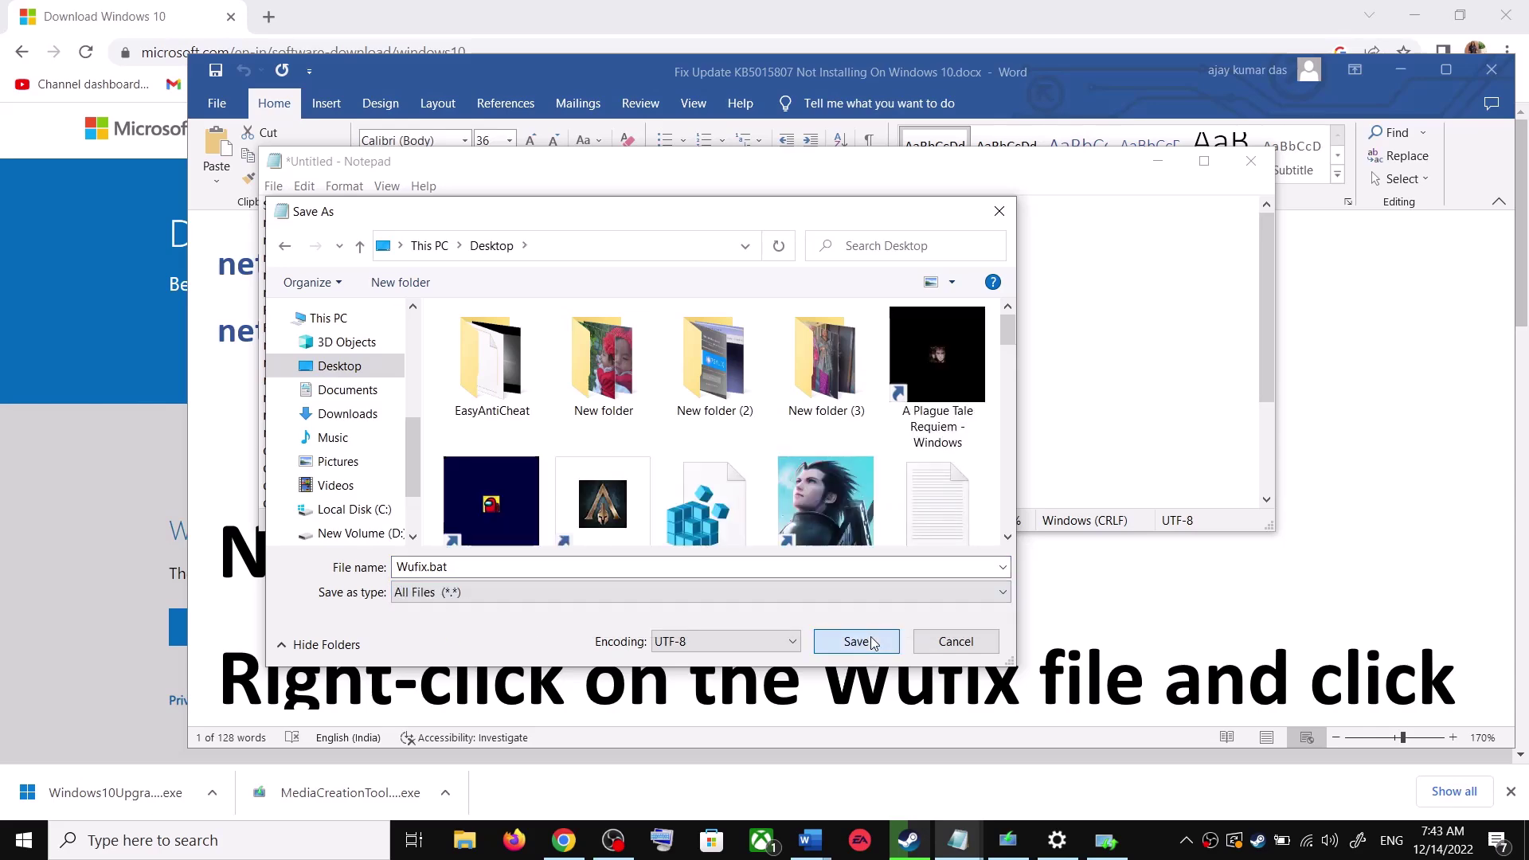
key("super+d")
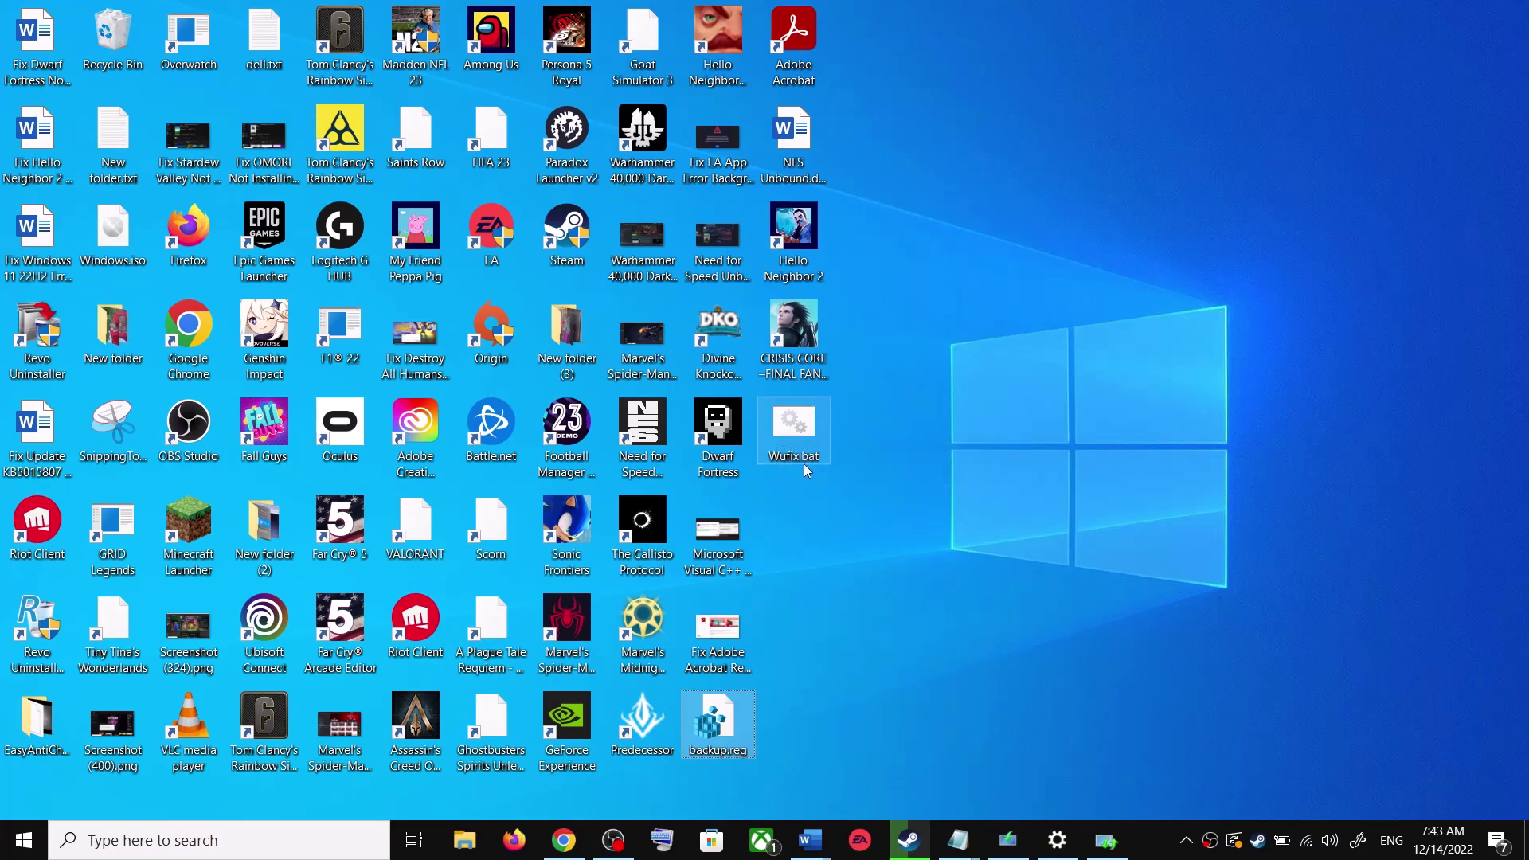
Step: Run Wufix.bat on the desktop with Run as administrator from its right-click menu
double_click(803, 435)
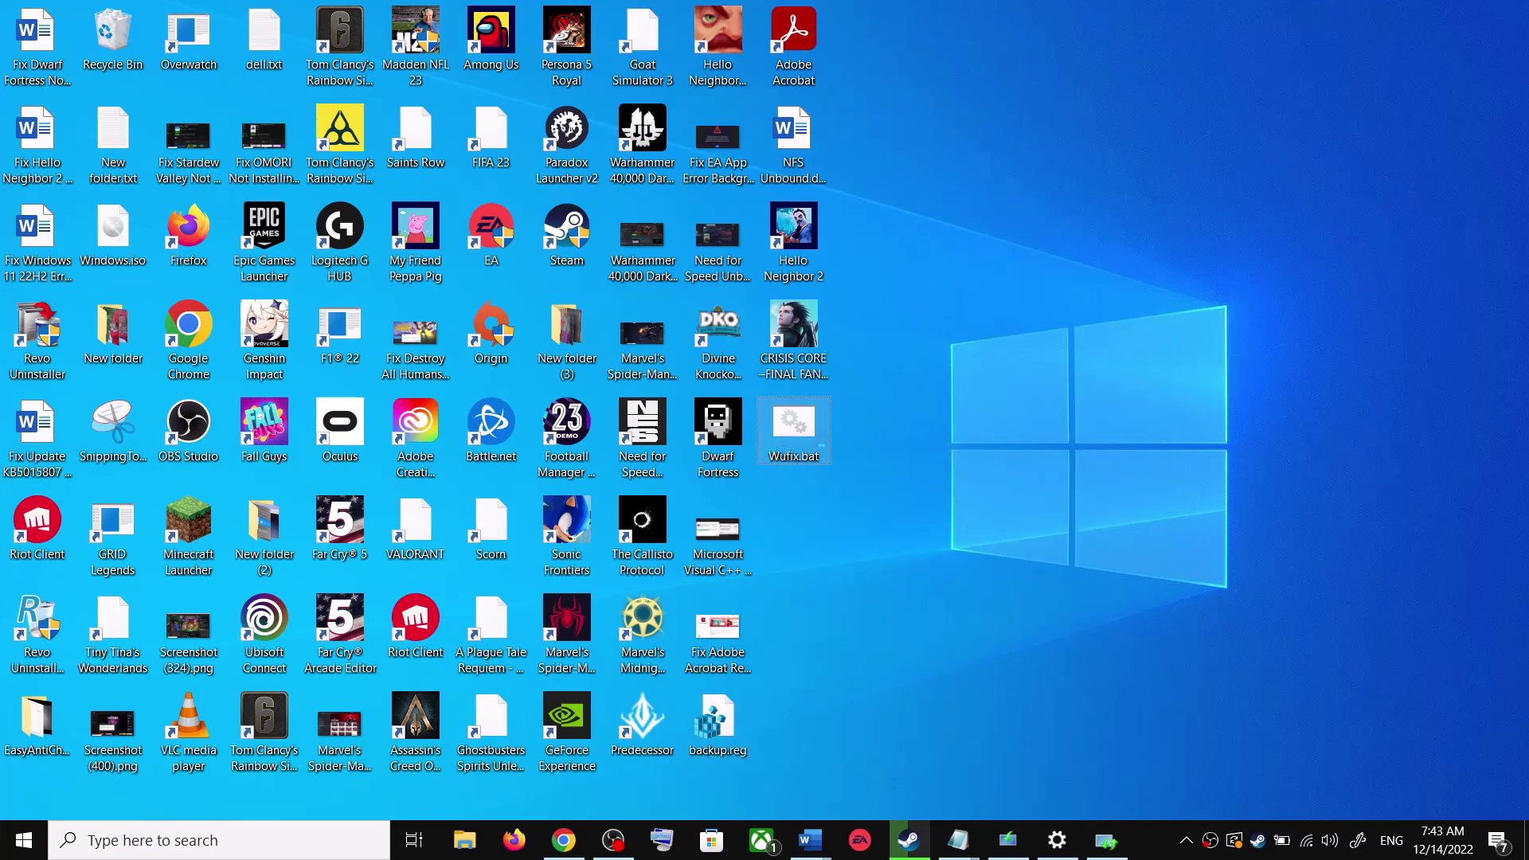
right_click(807, 433)
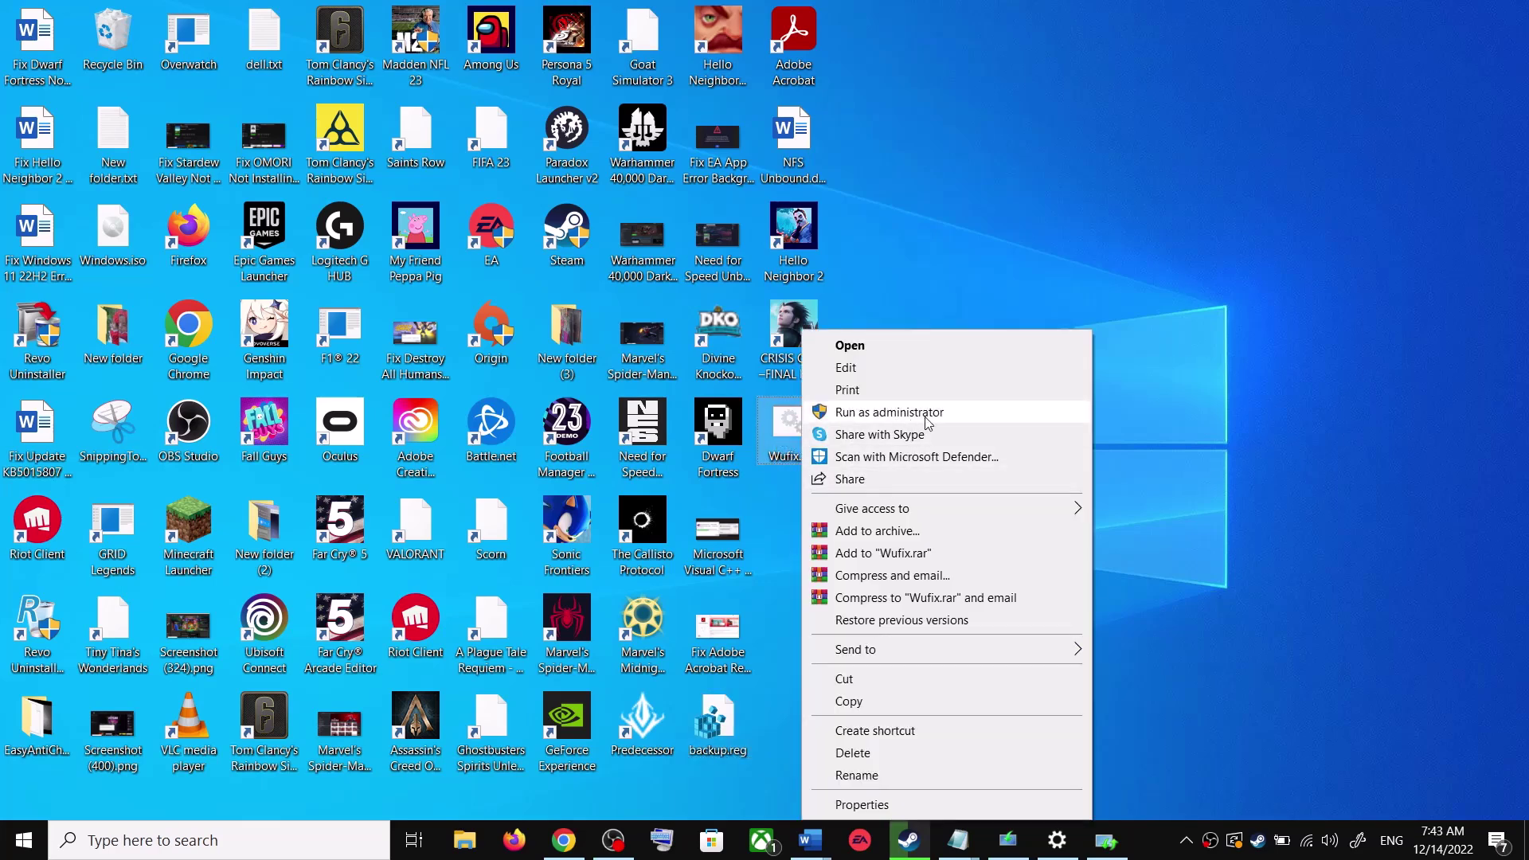
left_click(913, 276)
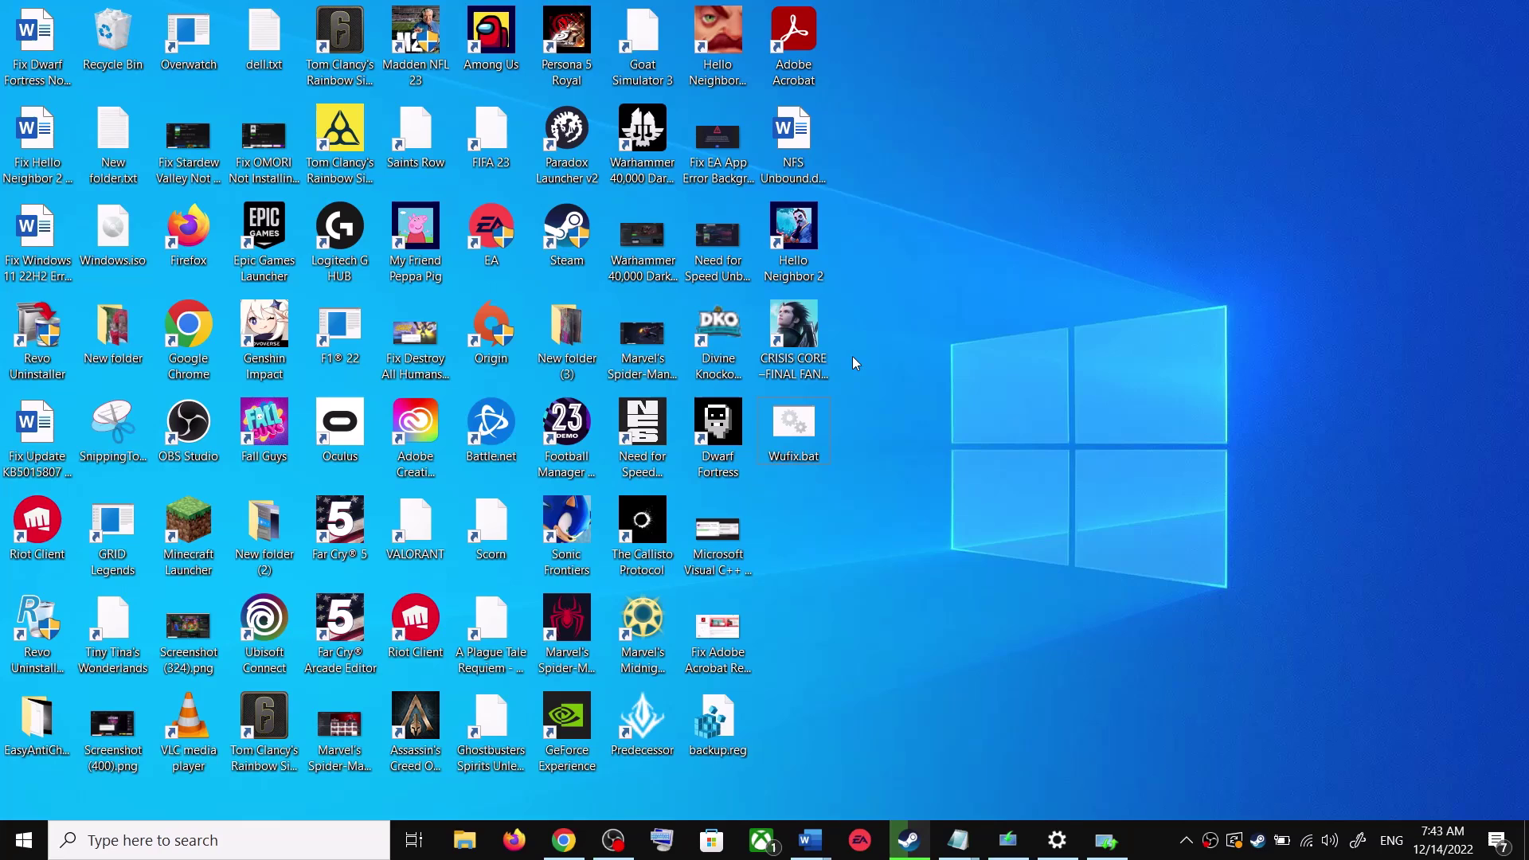
right_click(791, 443)
left_click(893, 411)
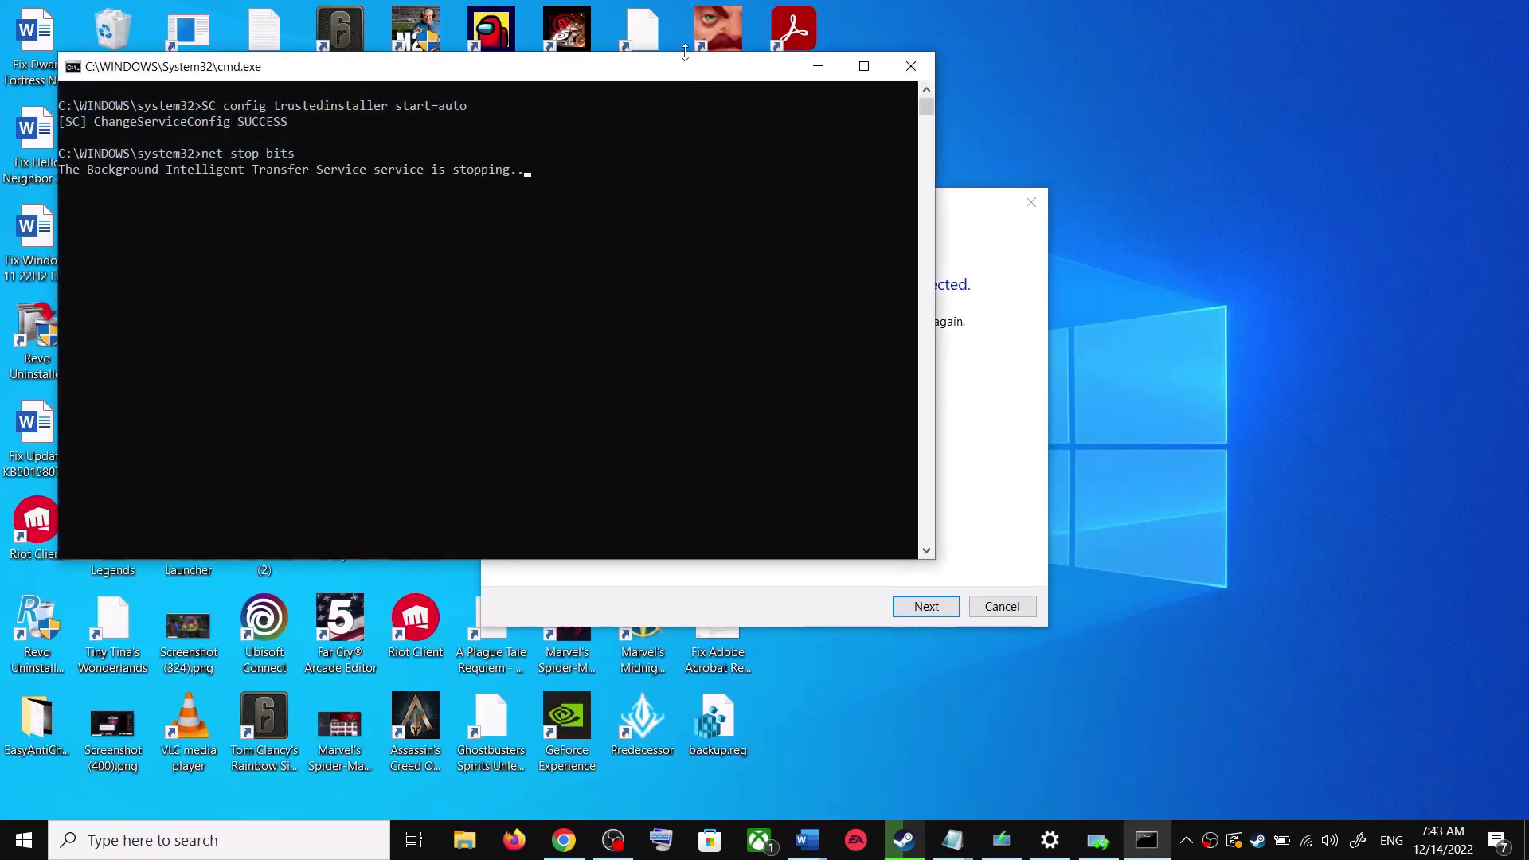
Step: Move the Command Prompt window aside as the script runs, and check Start's Restart option without restarting
left_click_drag(693, 72, 868, 214)
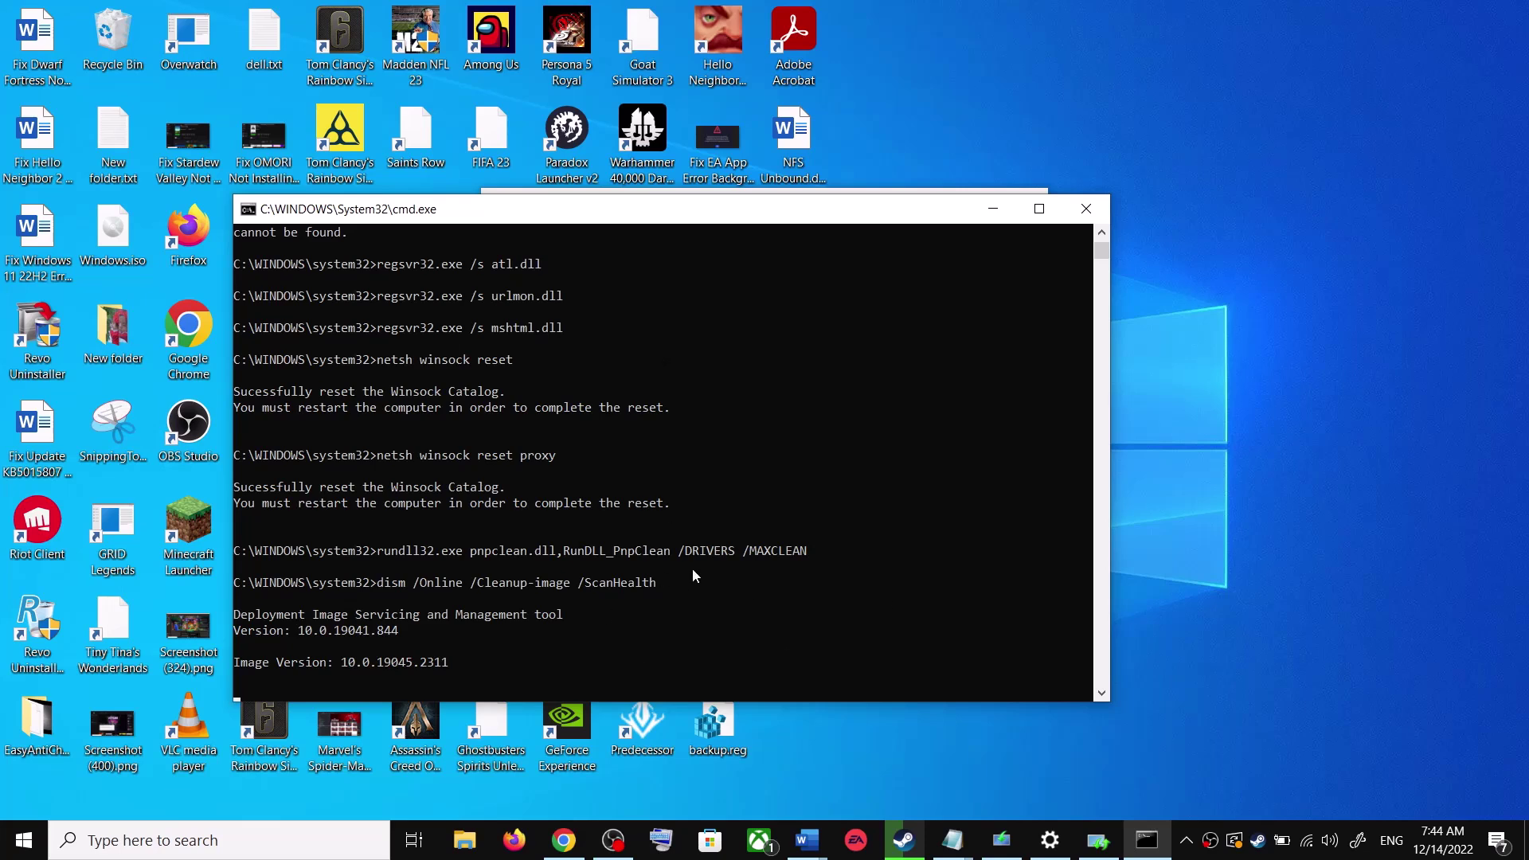
left_click(38, 776)
left_click(24, 839)
left_click(60, 797)
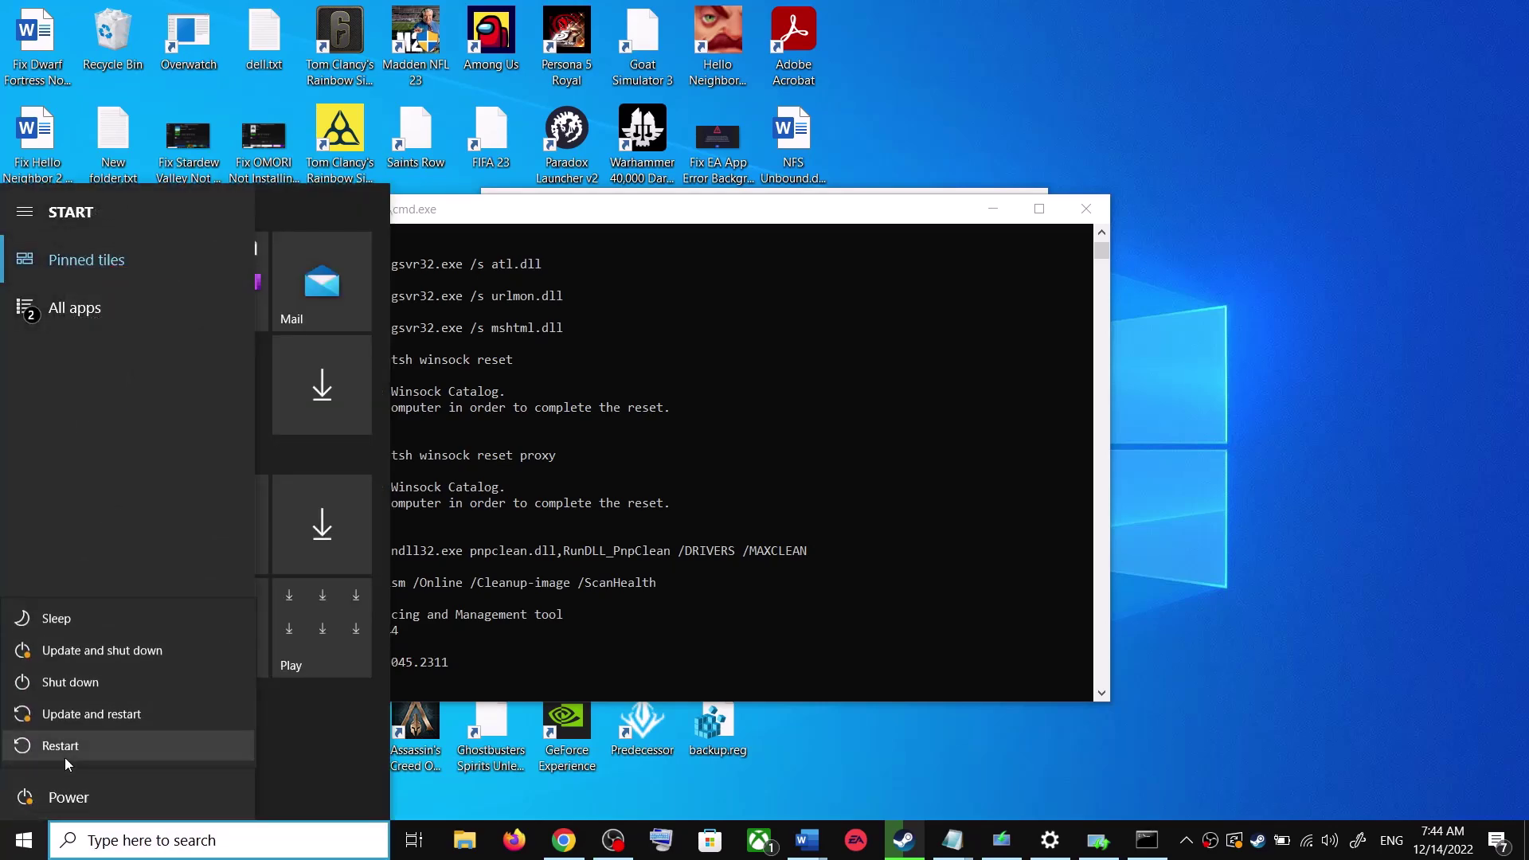
left_click(1267, 542)
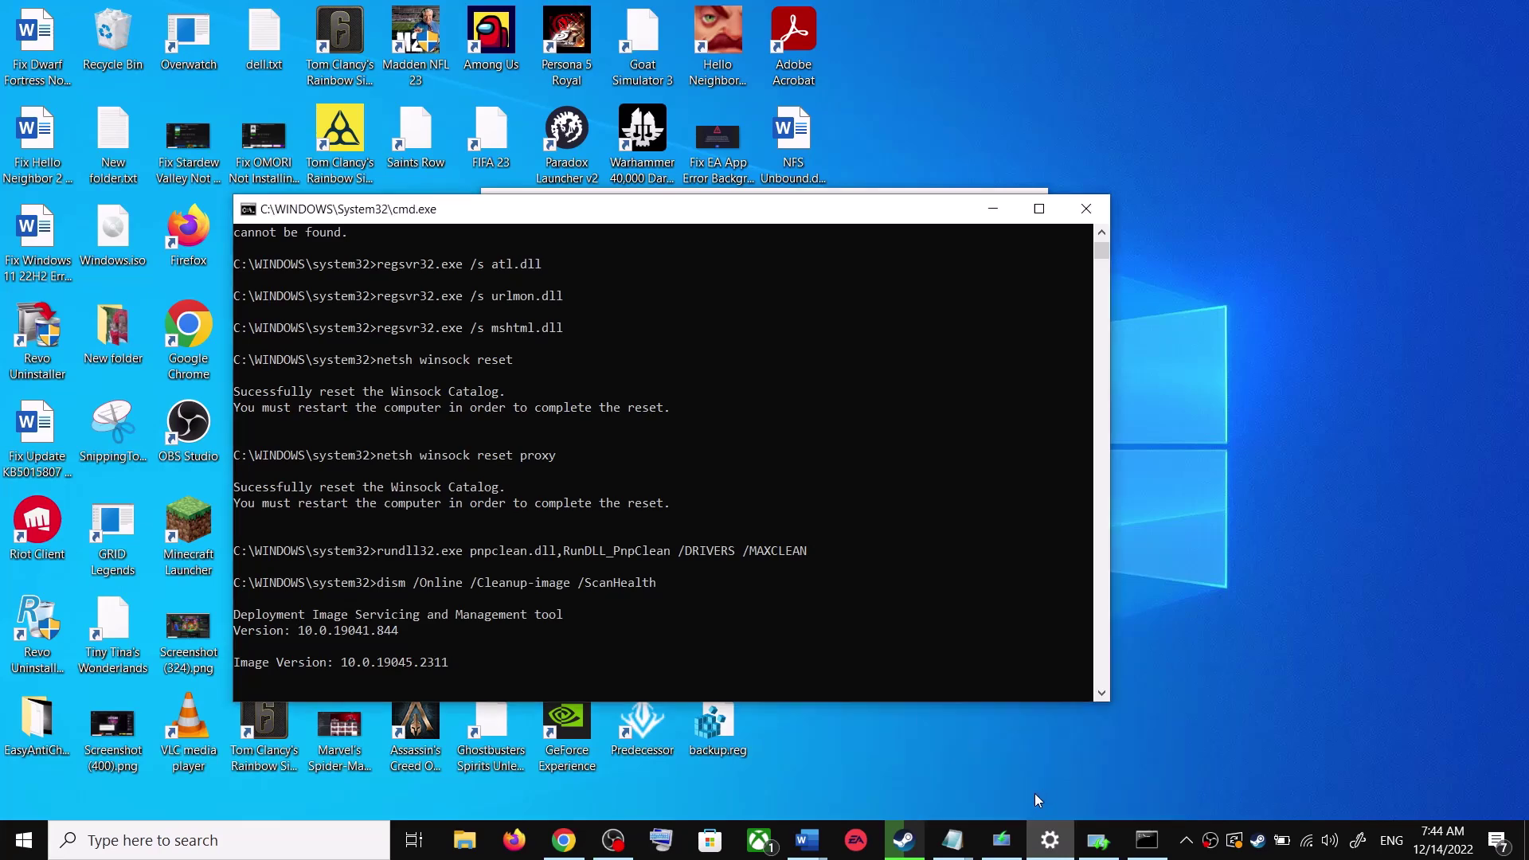
Step: Scroll the Word guide to Step 4: Use Media Creation Tool, then Chrome's installation media section
mouse_move(808, 841)
left_click(940, 785)
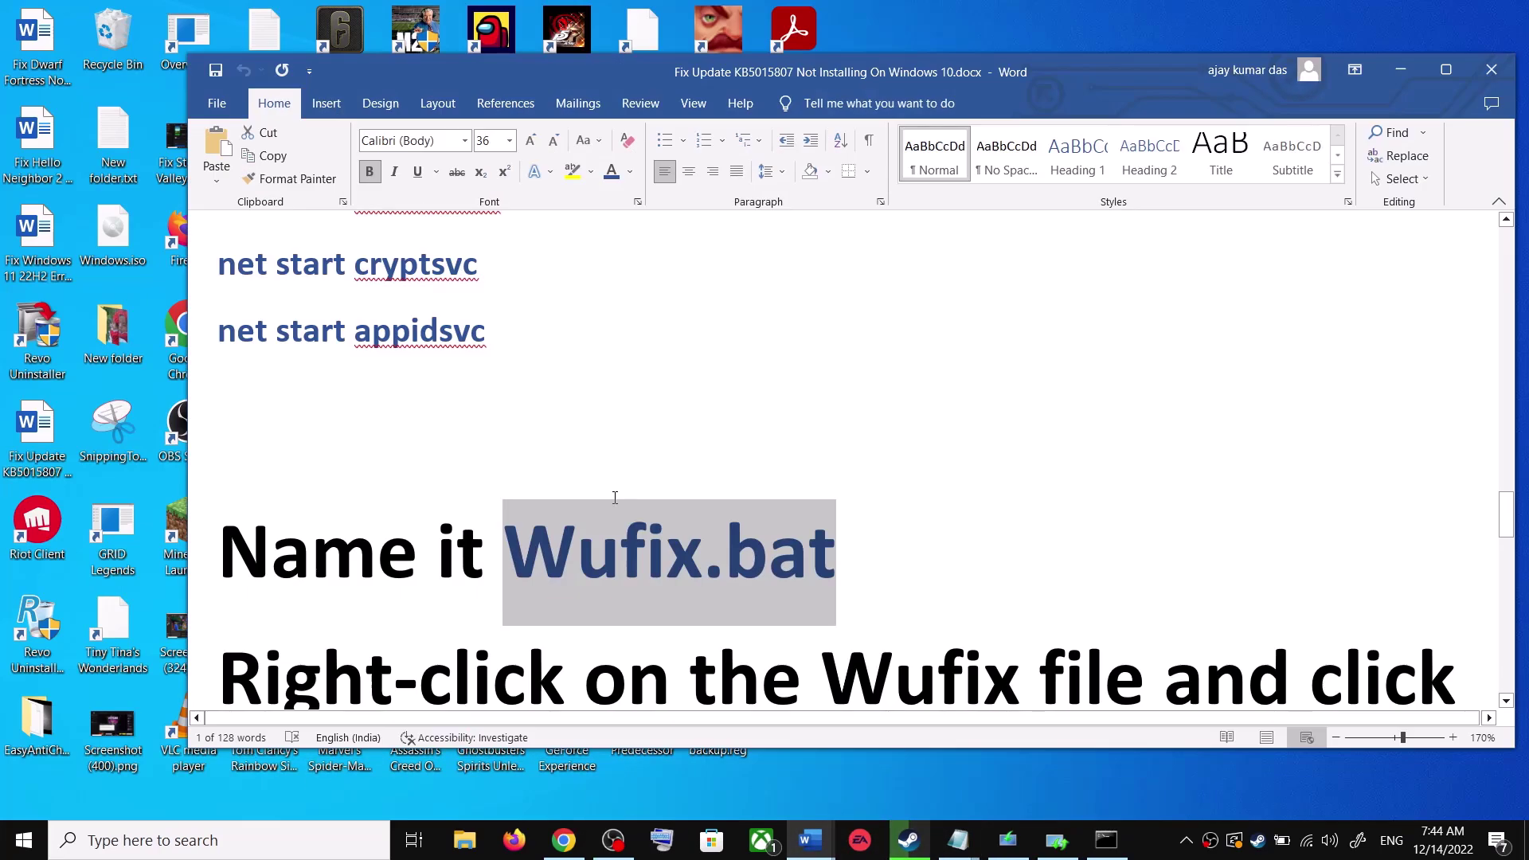
scroll(775, 520, "down", 5)
scroll(774, 520, "down", 6)
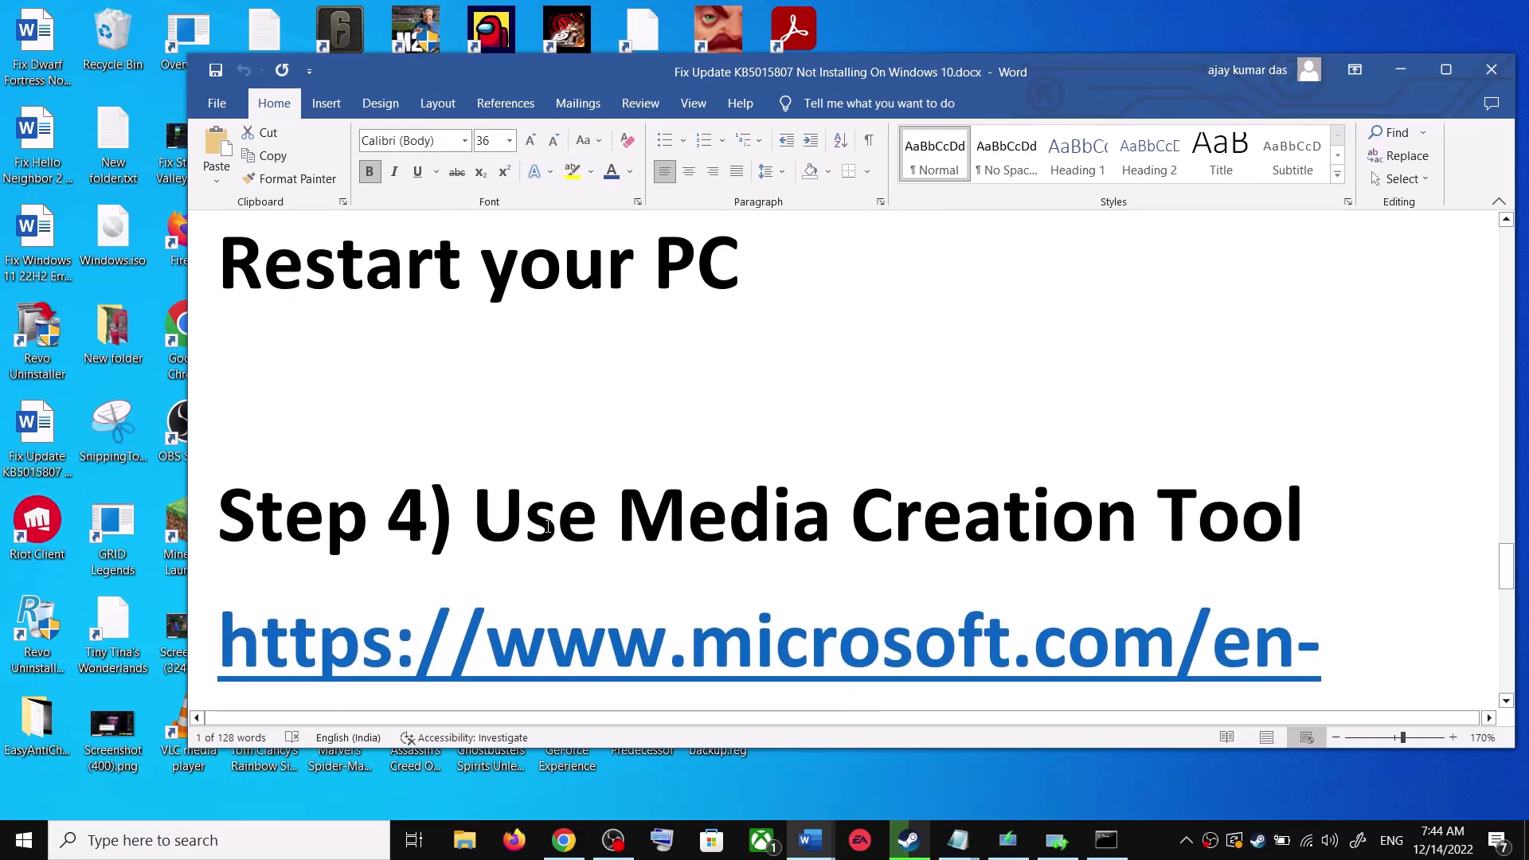
left_click_drag(475, 518, 1322, 517)
scroll(765, 548, "down", 1)
scroll(765, 548, "down", 2)
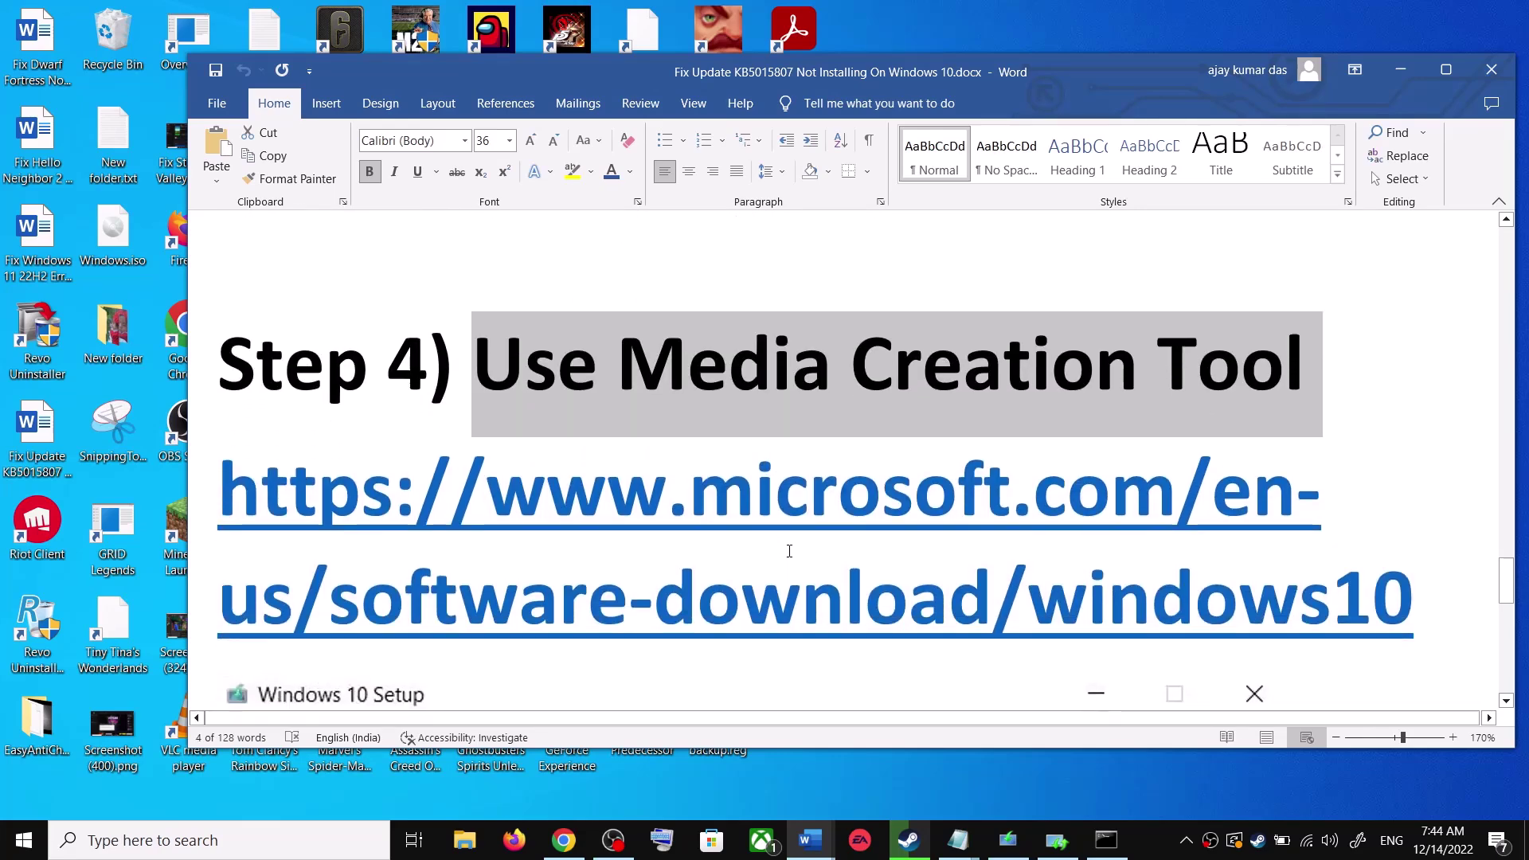
left_click(566, 842)
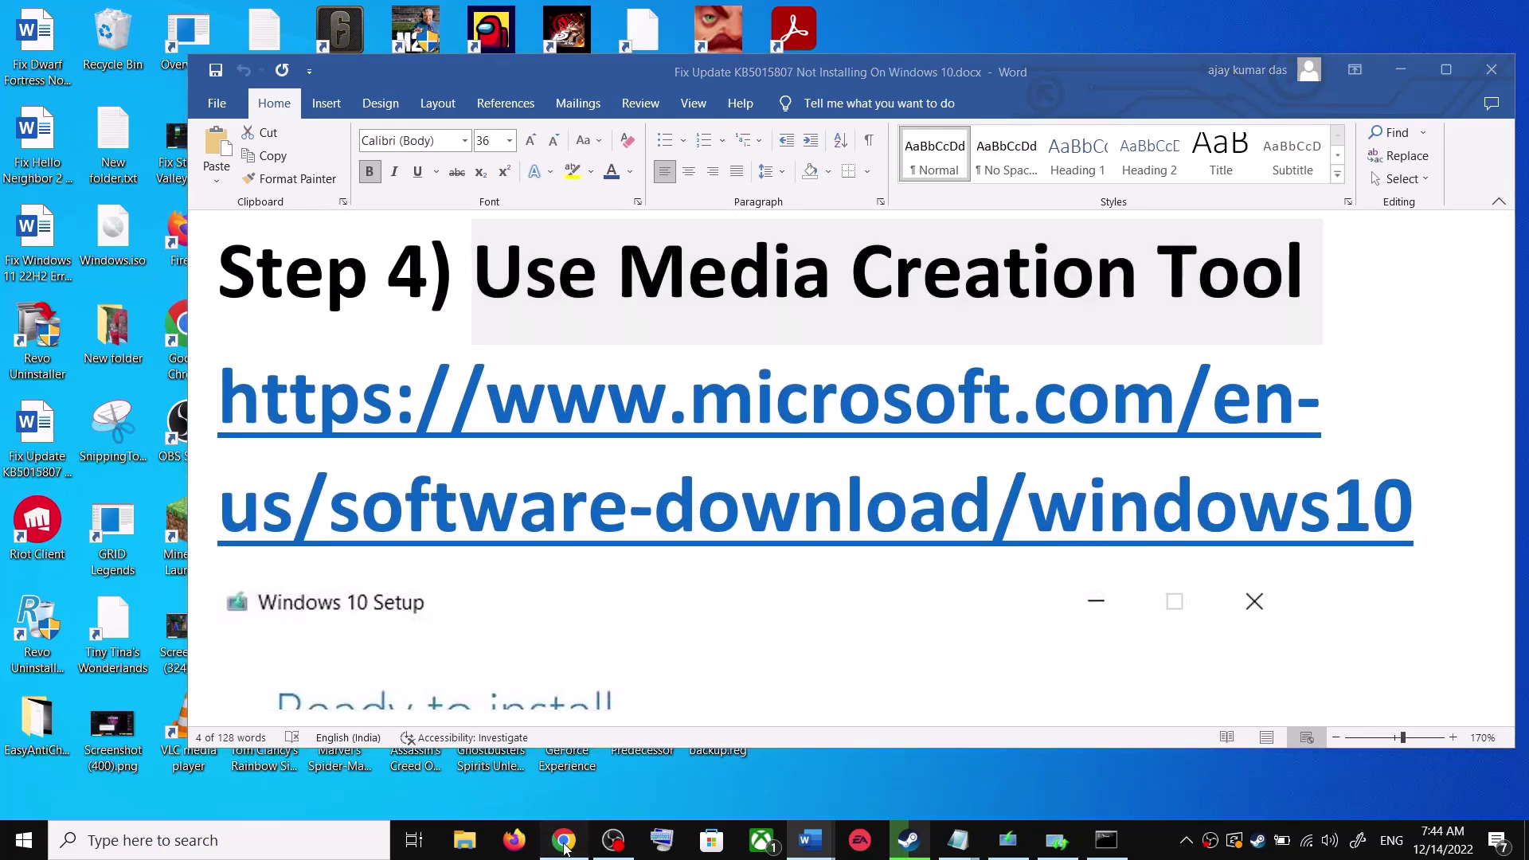
scroll(293, 472, "down", 4)
scroll(296, 475, "down", 1)
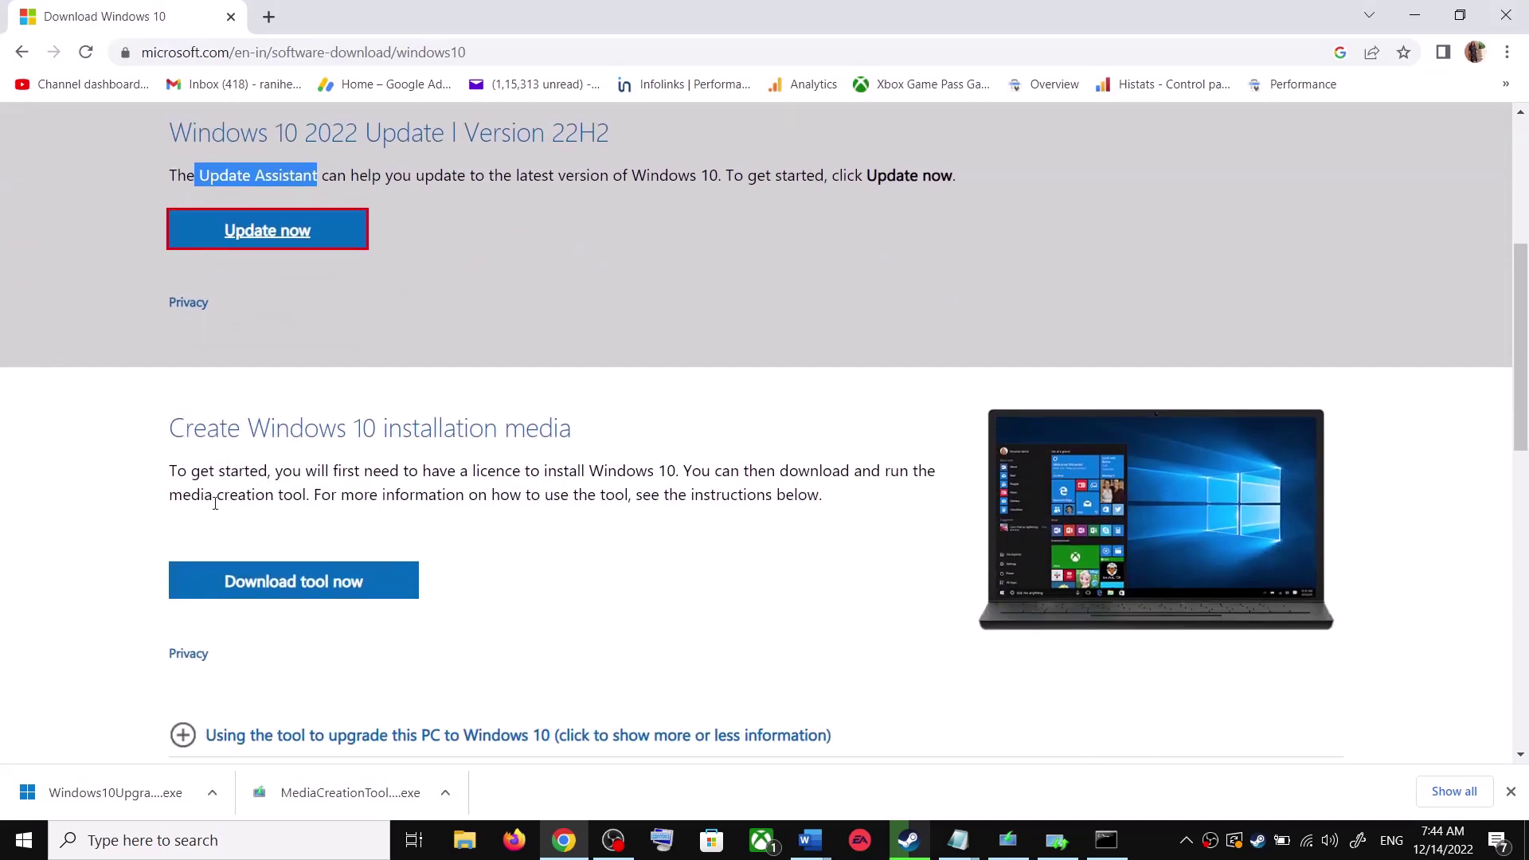
Step: Download and launch the Media Creation Tool, accept the licence, and proceed with Upgrade this PC now
left_click_drag(177, 499, 313, 497)
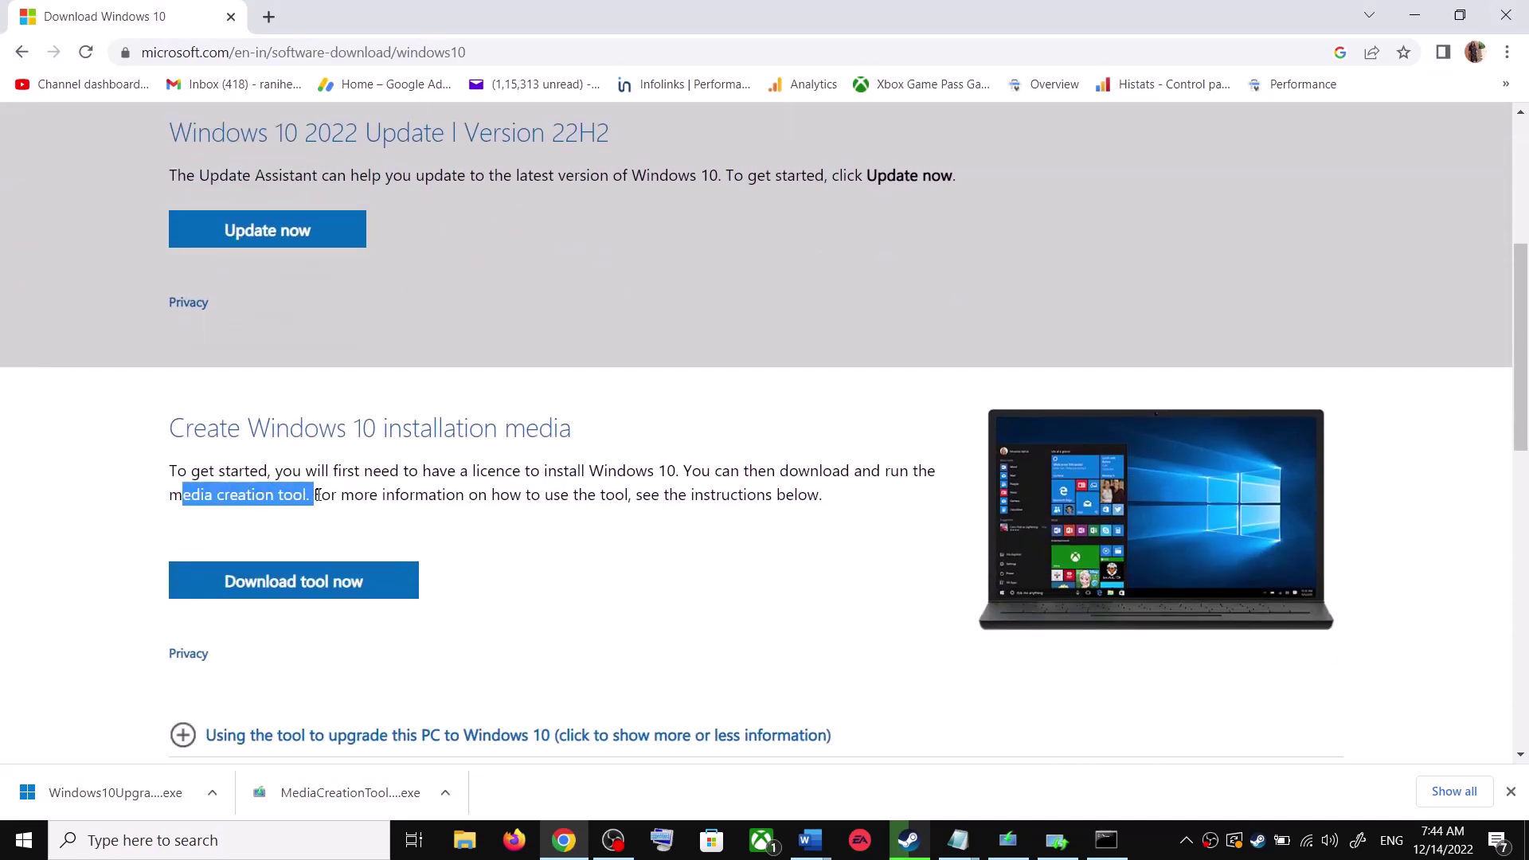
left_click(340, 594)
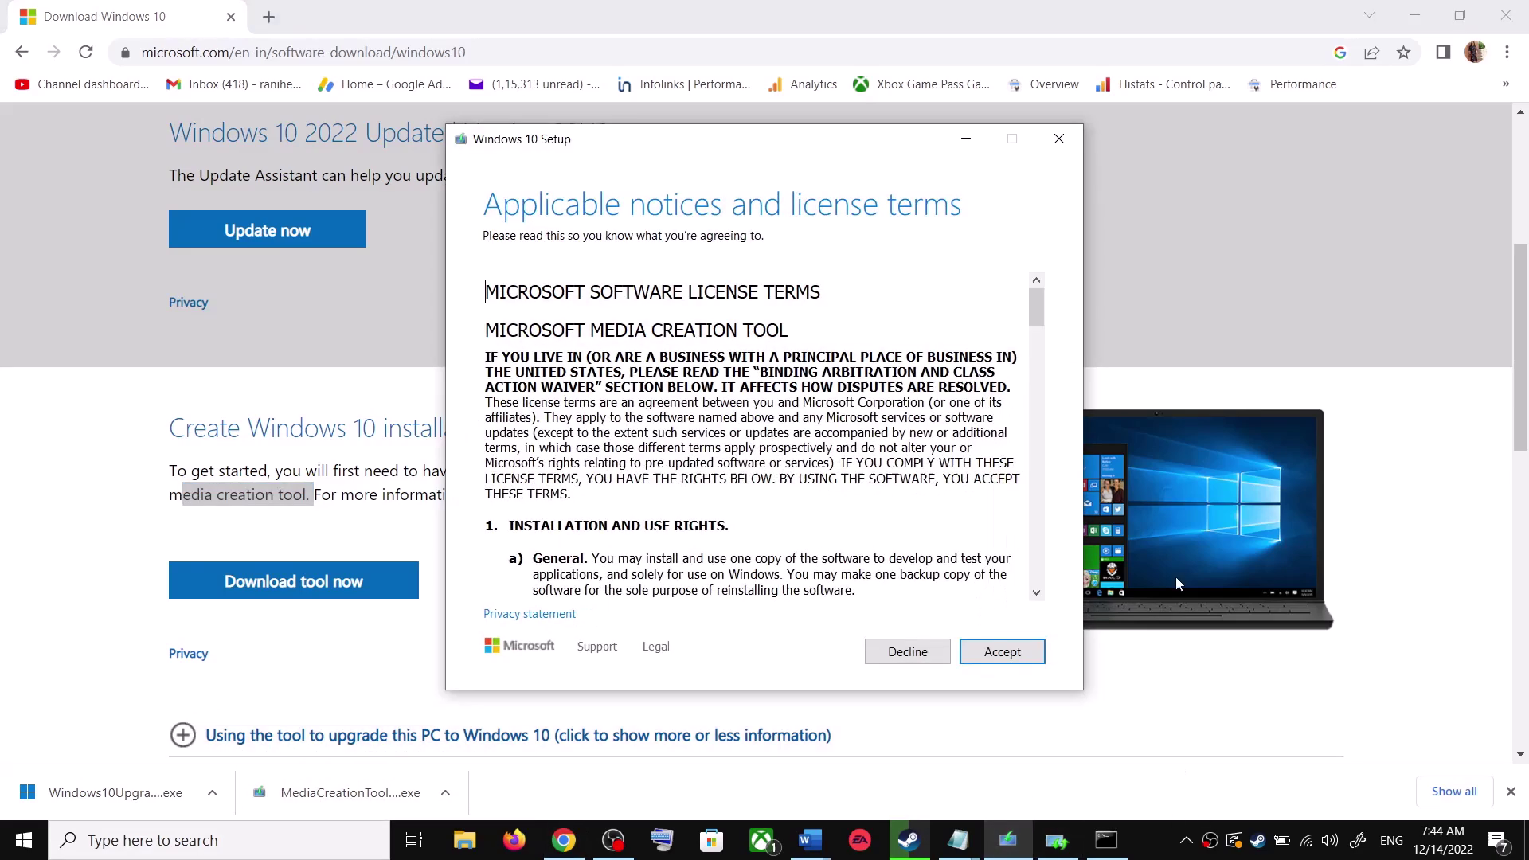
left_click(1032, 653)
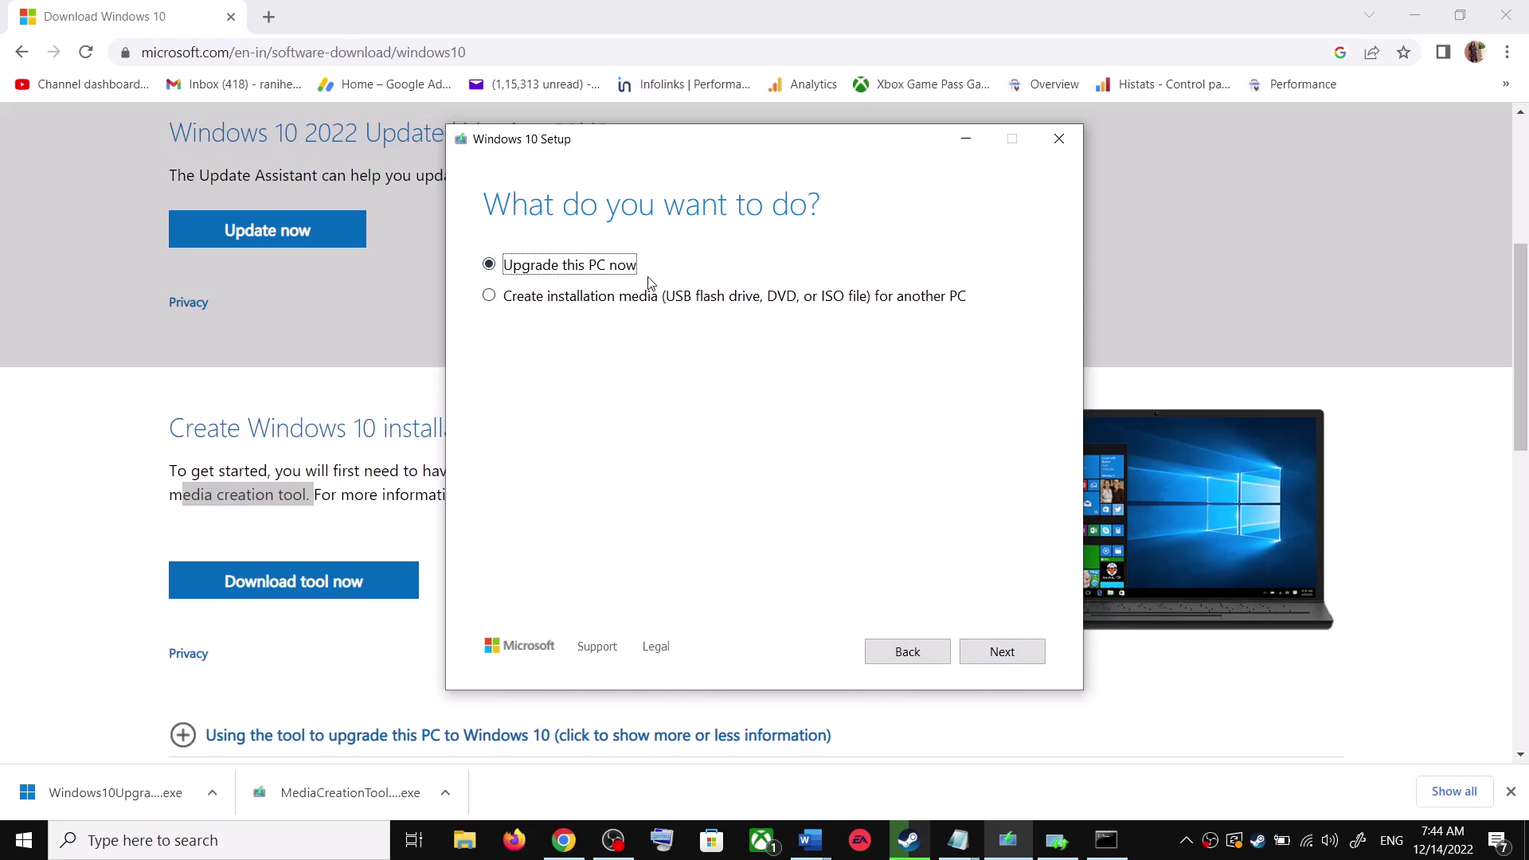
left_click(1016, 657)
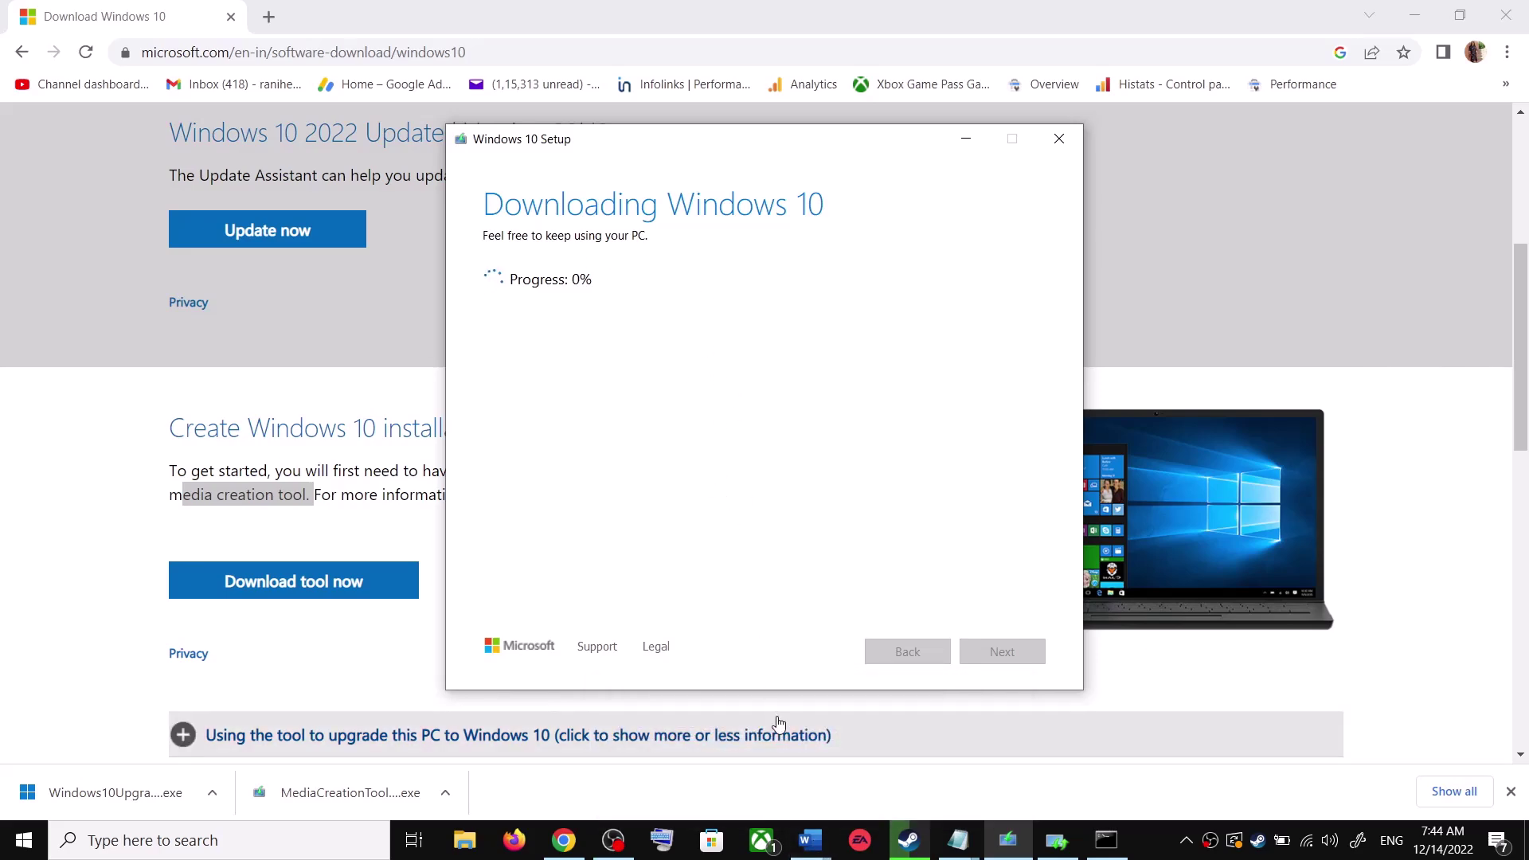
Step: Maximize the Word guide and scroll to the Ready to install screenshot for Windows 10 Home Single Language
mouse_move(826, 856)
left_click(916, 741)
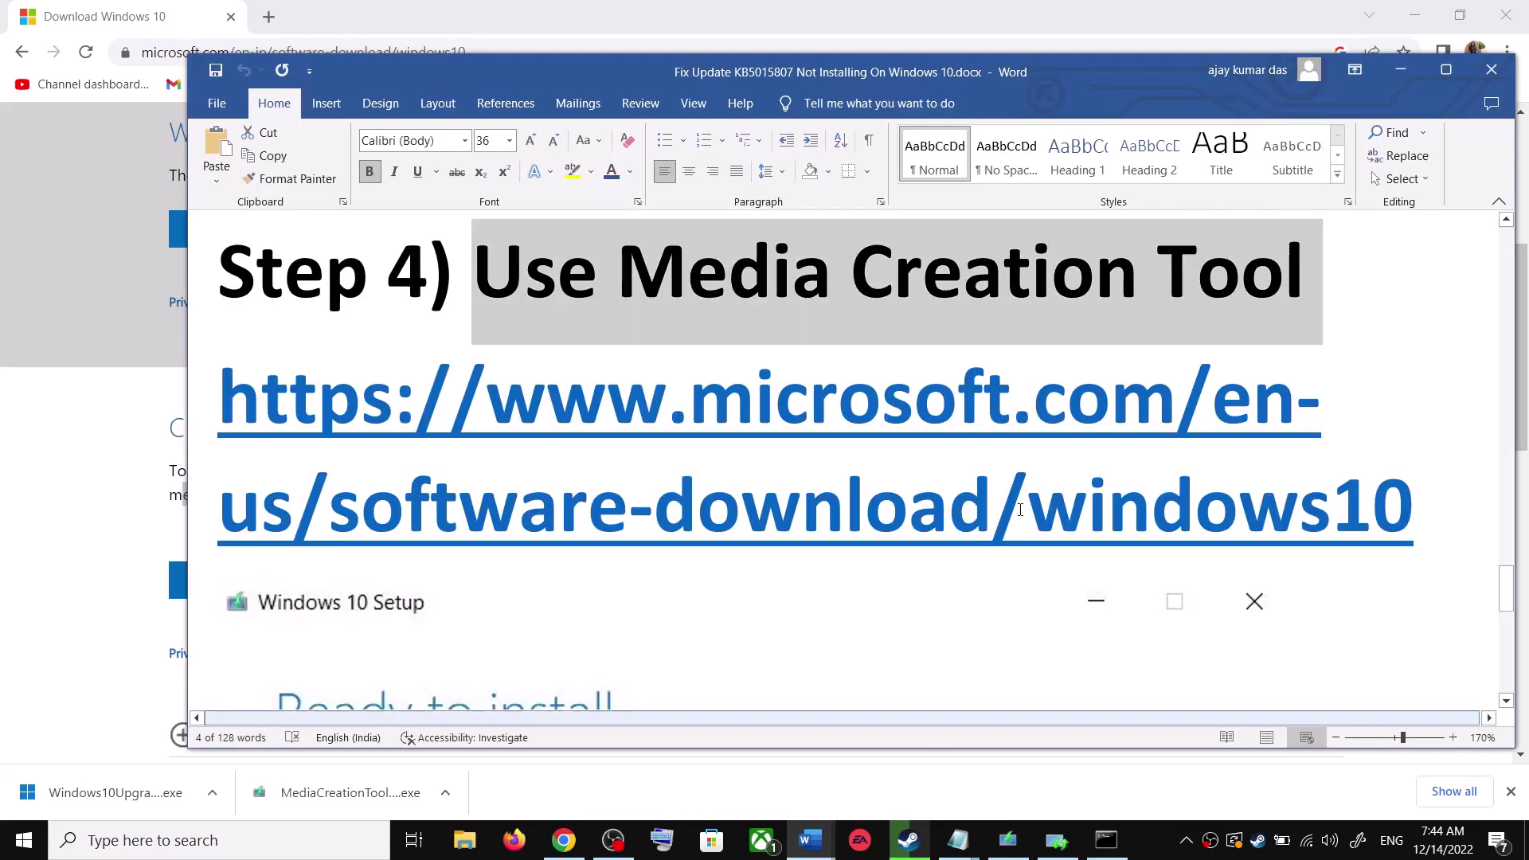
scroll(1061, 506, "down", 2)
scroll(1061, 507, "down", 2)
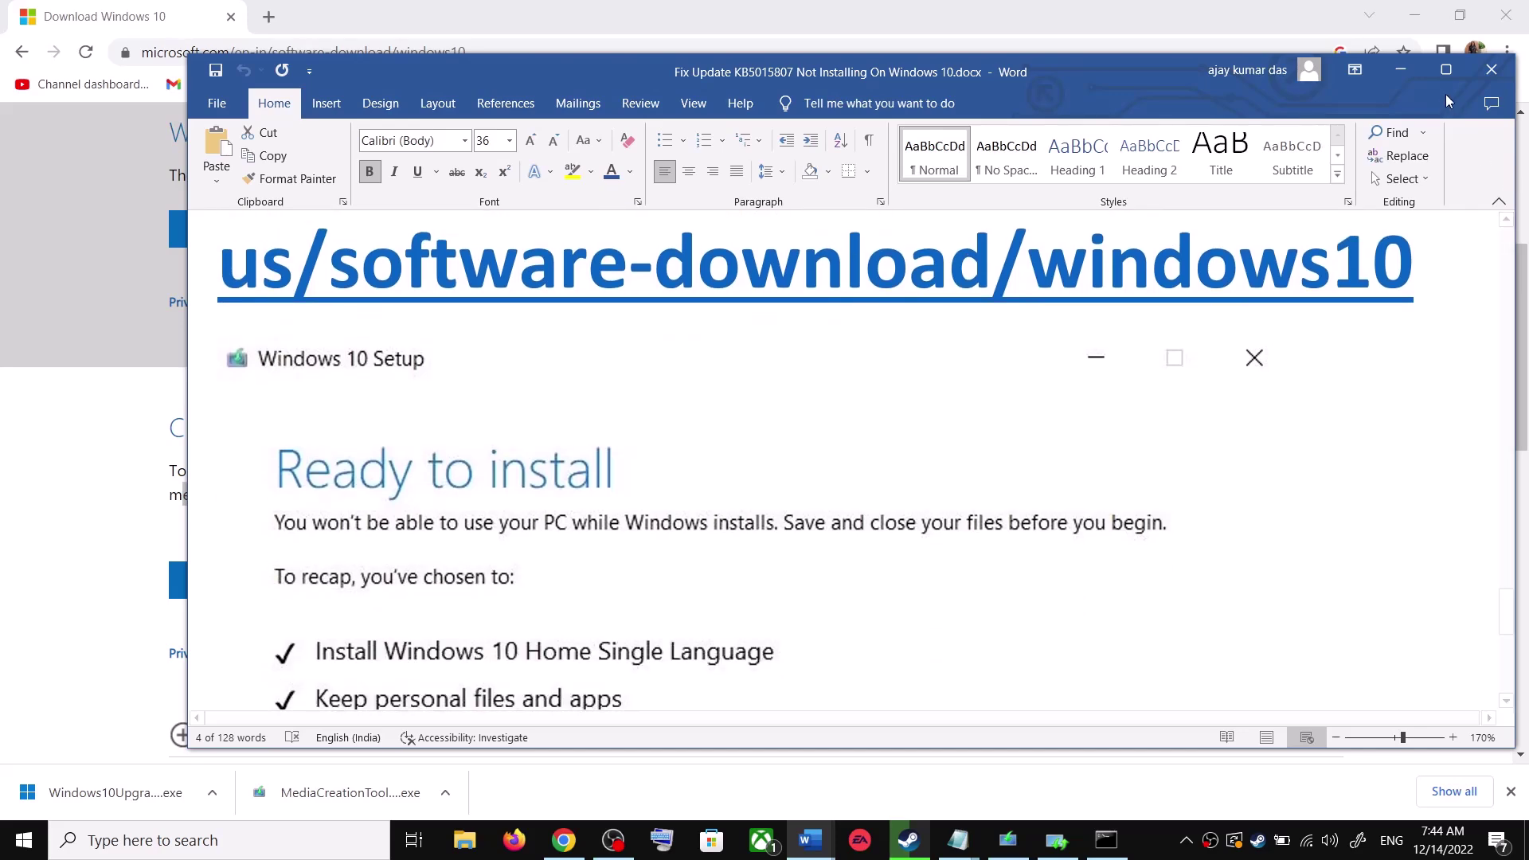
left_click(1446, 70)
scroll(341, 454, "down", 2)
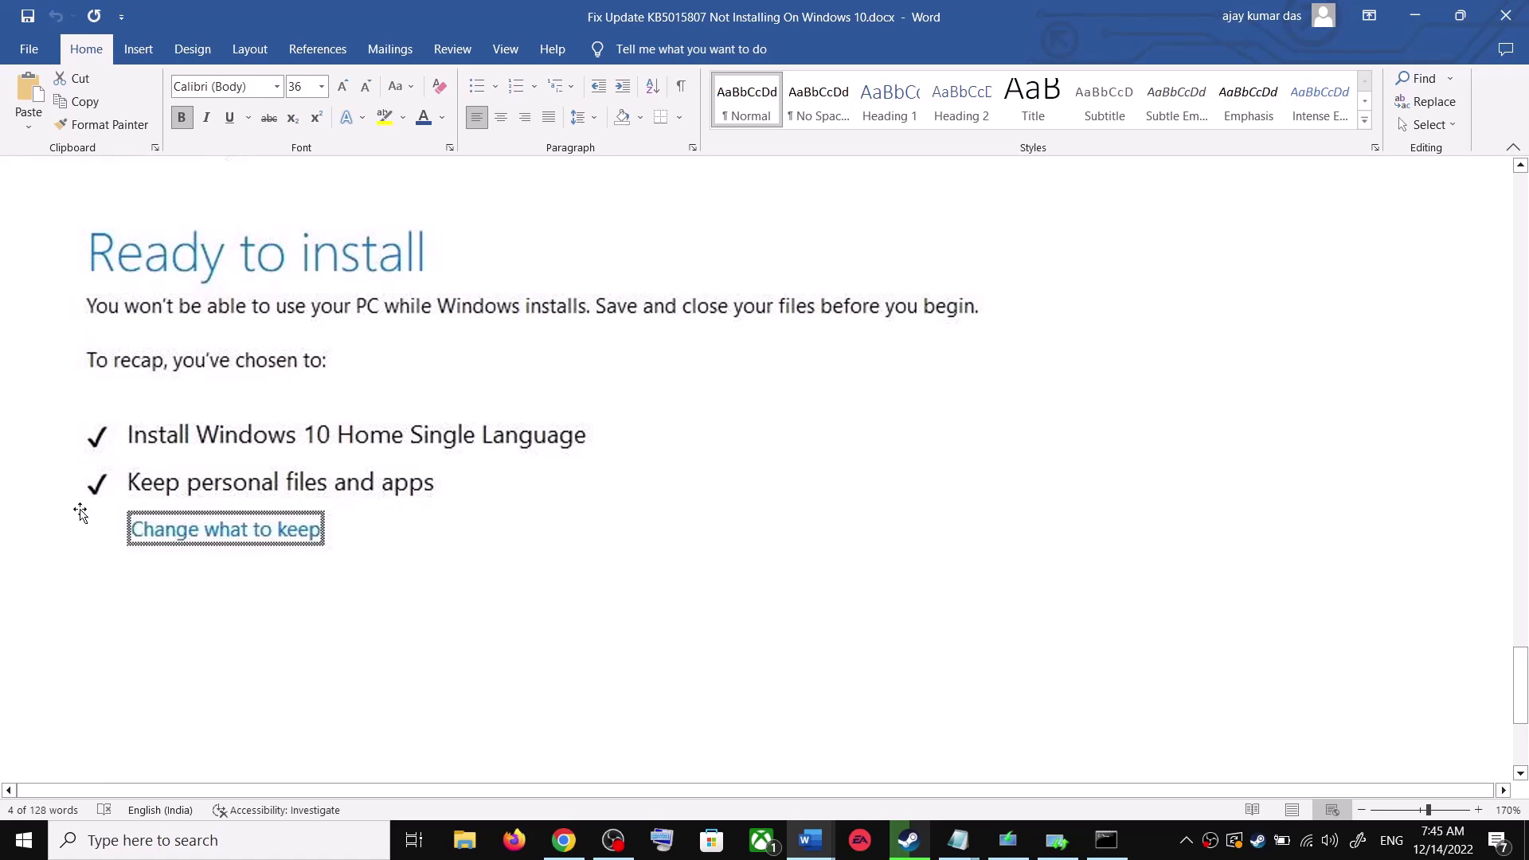
scroll(533, 480, "down", 4)
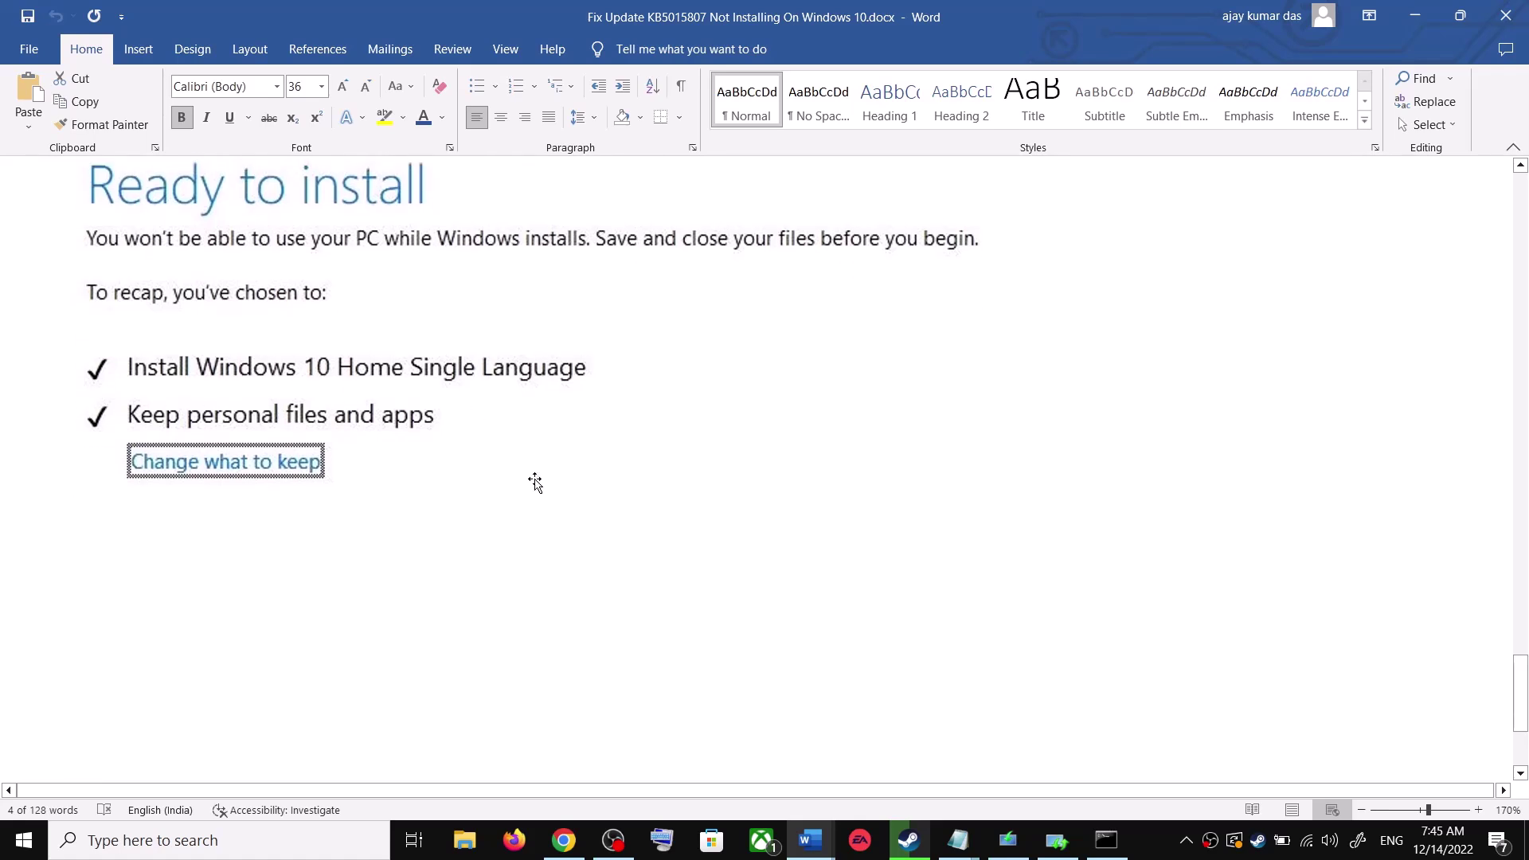
scroll(778, 553, "up", 5)
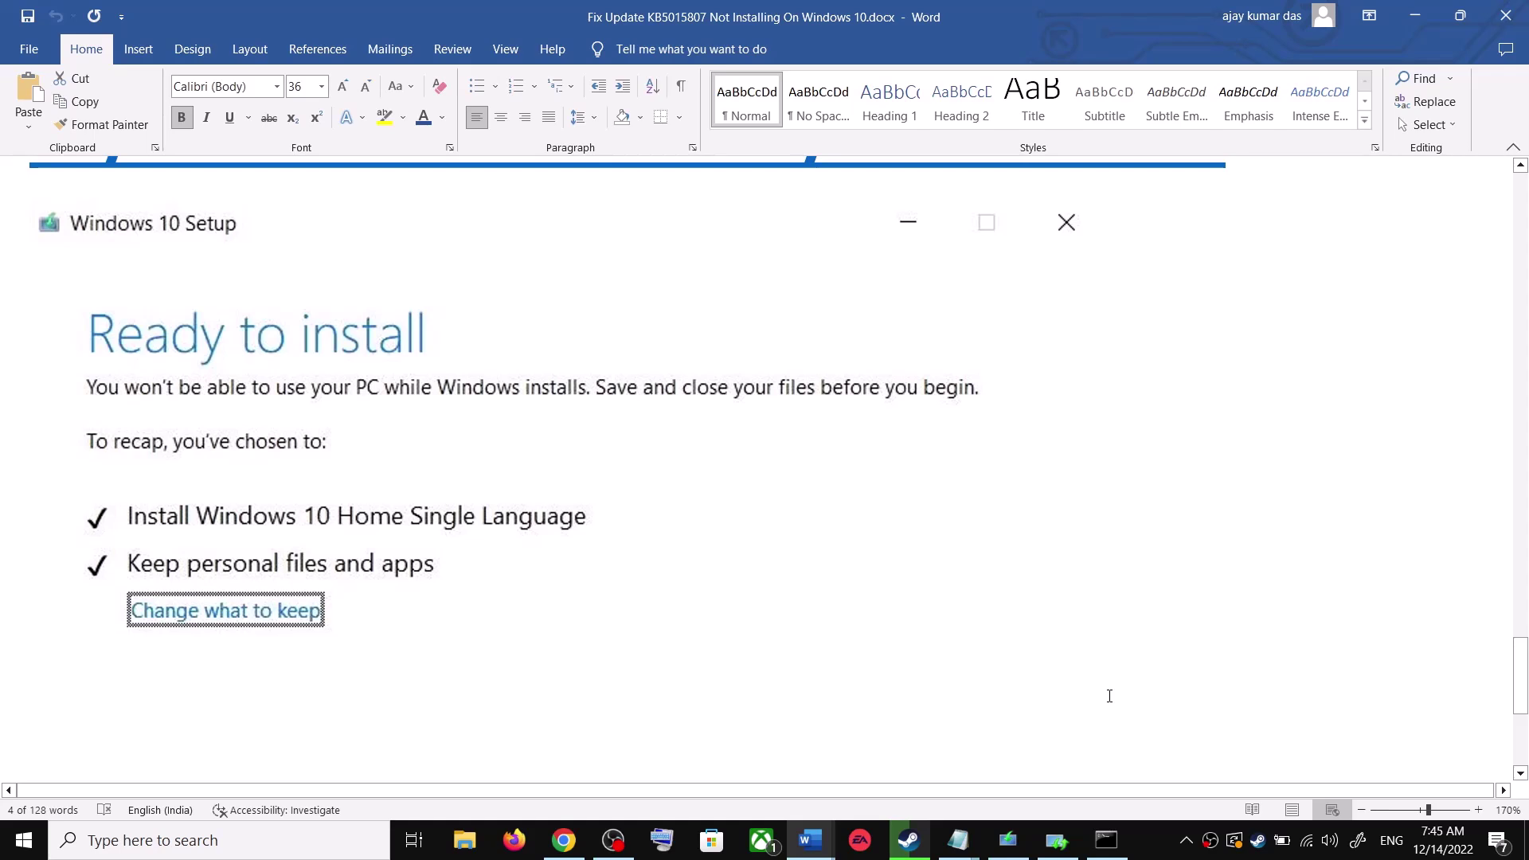
left_click(1166, 842)
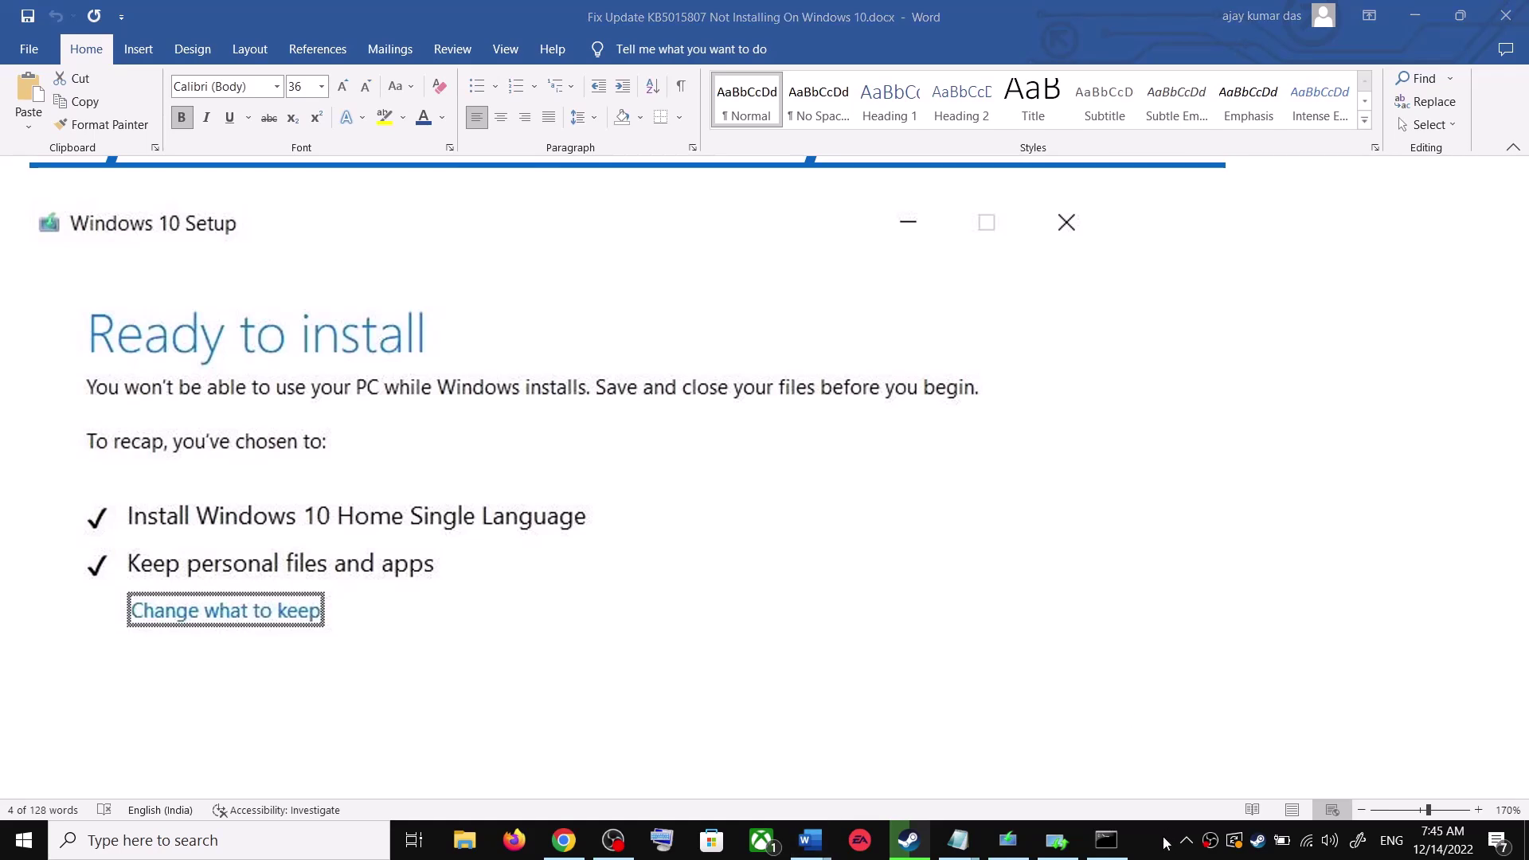